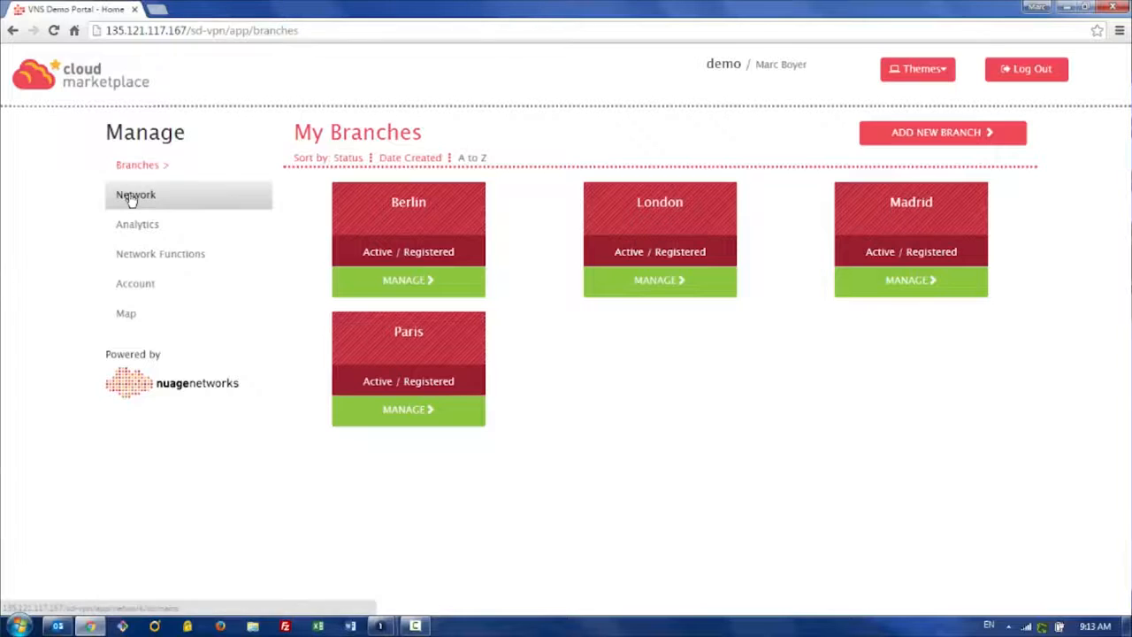
- Expand the Corporate domain's network tree through Corporate Site 1 and Corporate Subnet 1 to view the attached branch
click(133, 197)
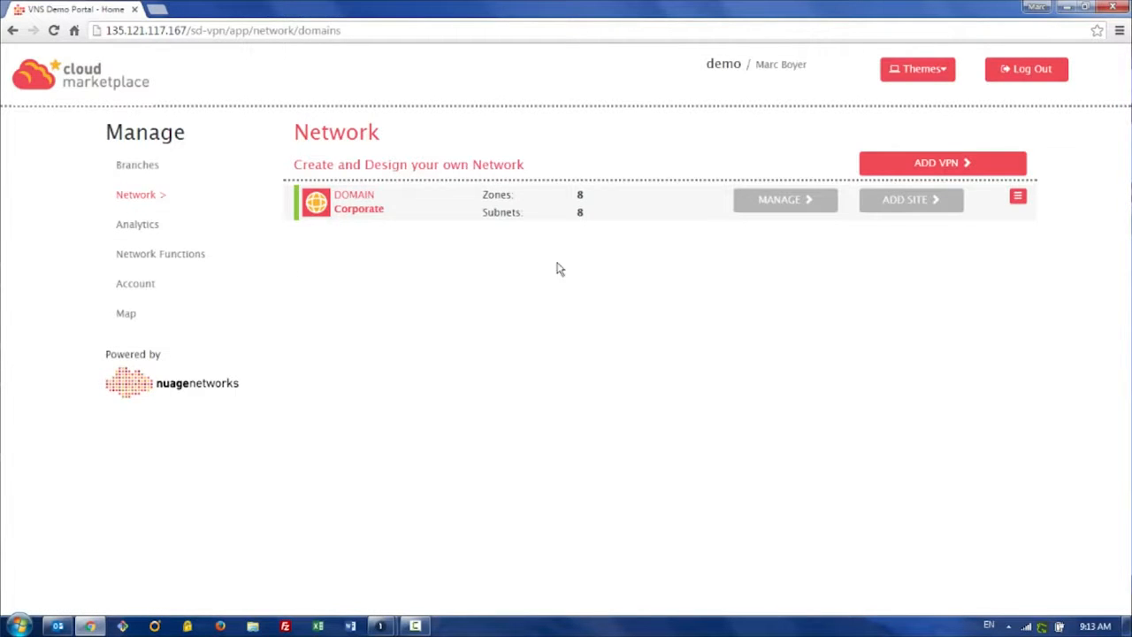
click(1018, 200)
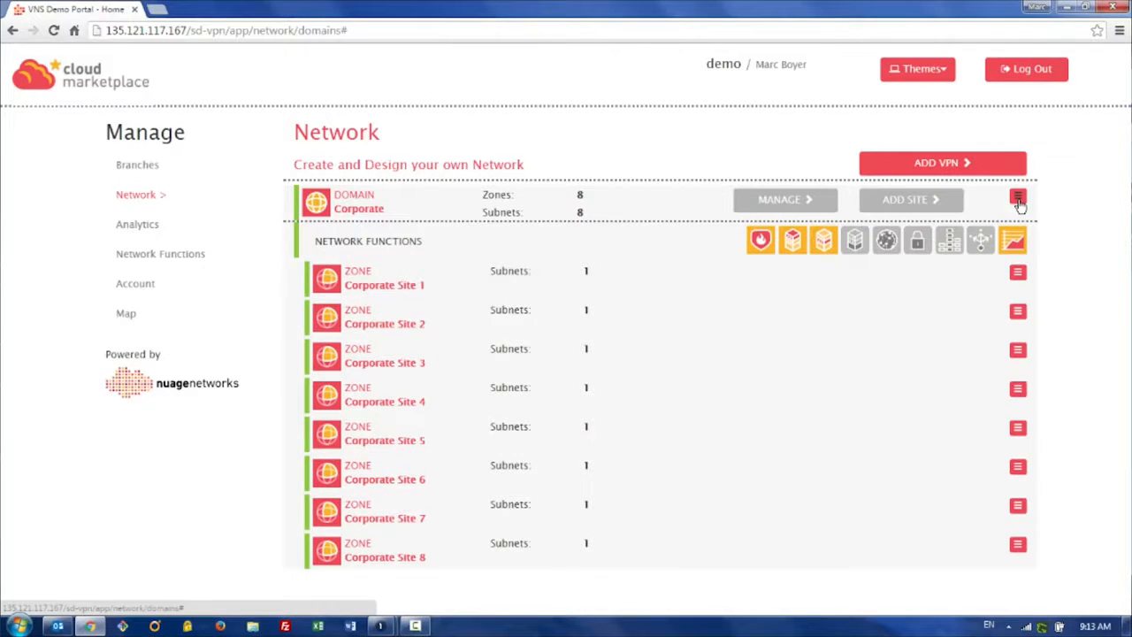
click(1018, 271)
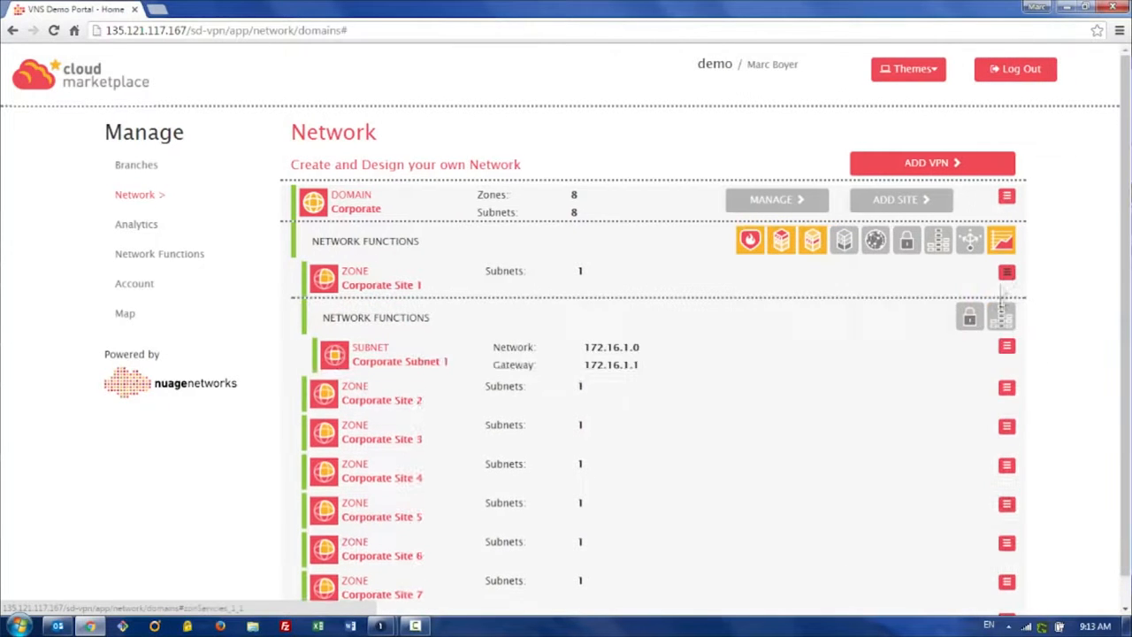
click(1006, 348)
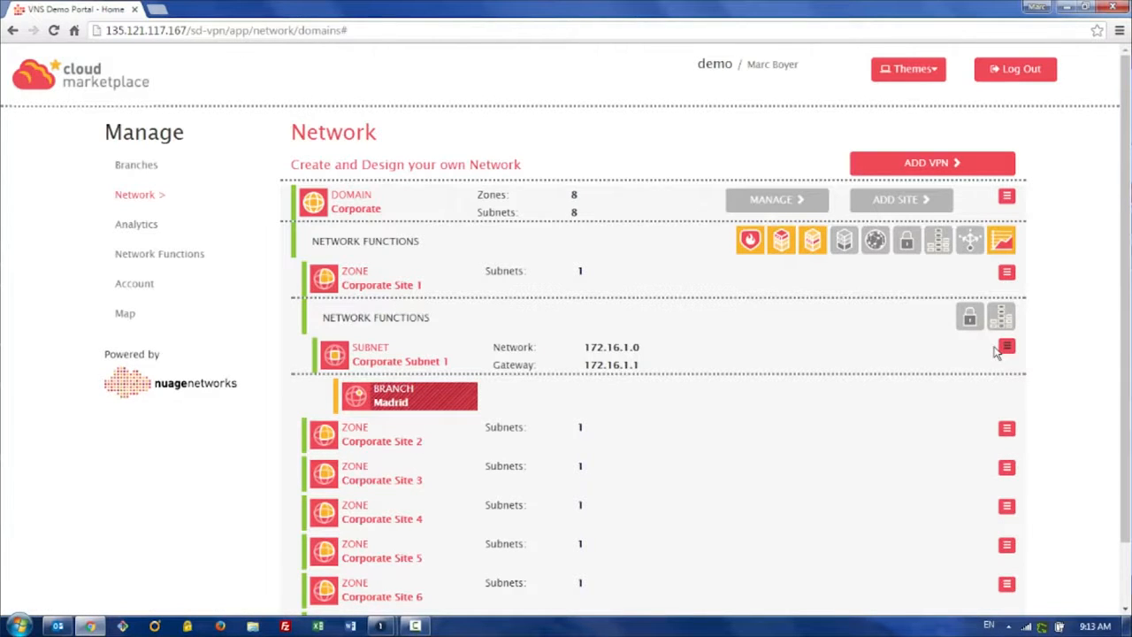
- Expand Corporate Site 2 and Corporate Site 3 with their subnets to view the attached branches
click(1006, 429)
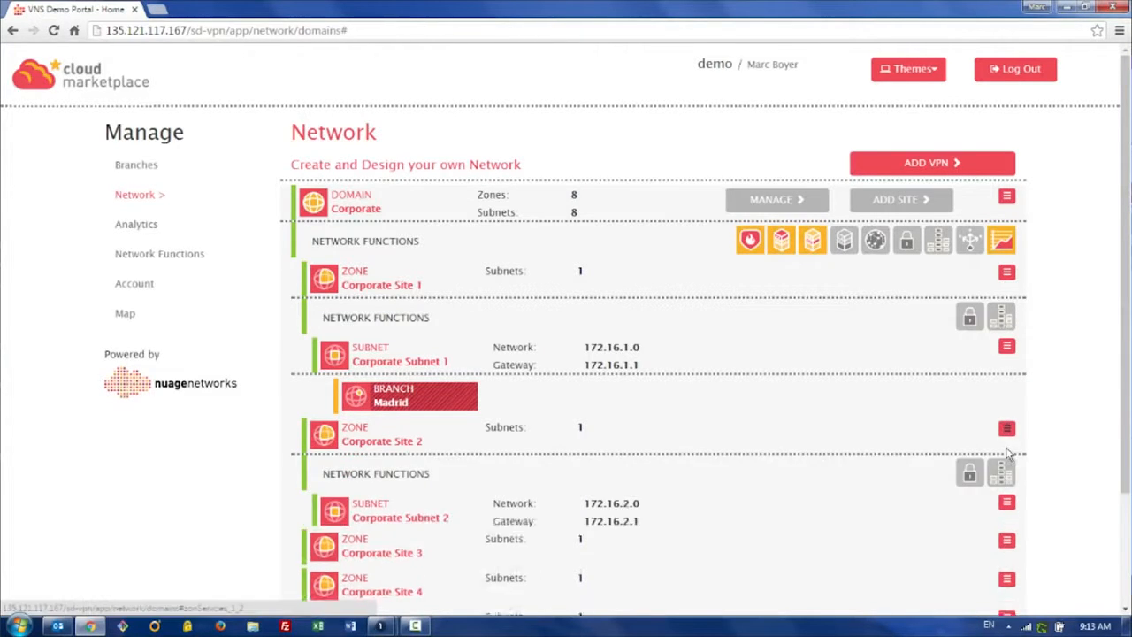
click(1007, 504)
scroll(1092, 483, down, 2)
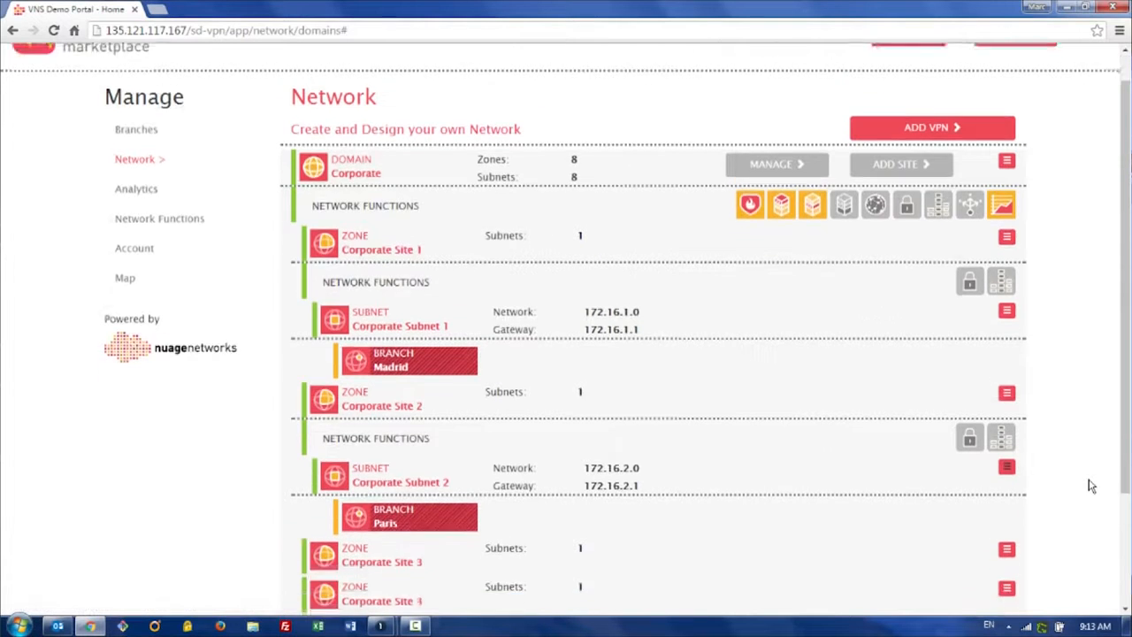
click(1007, 398)
click(1008, 470)
scroll(1063, 470, down, 1)
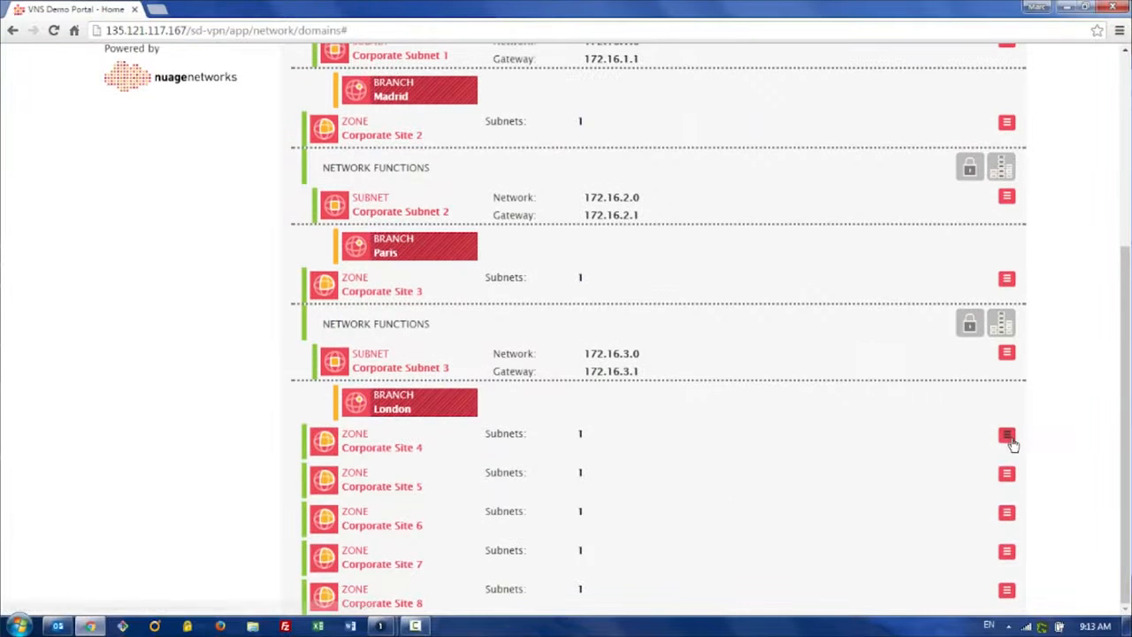
- Expand Corporate Site 4 and Corporate Site 5 with their subnets to check which branches are attached
click(1007, 434)
click(1008, 508)
scroll(1054, 495, down, 1)
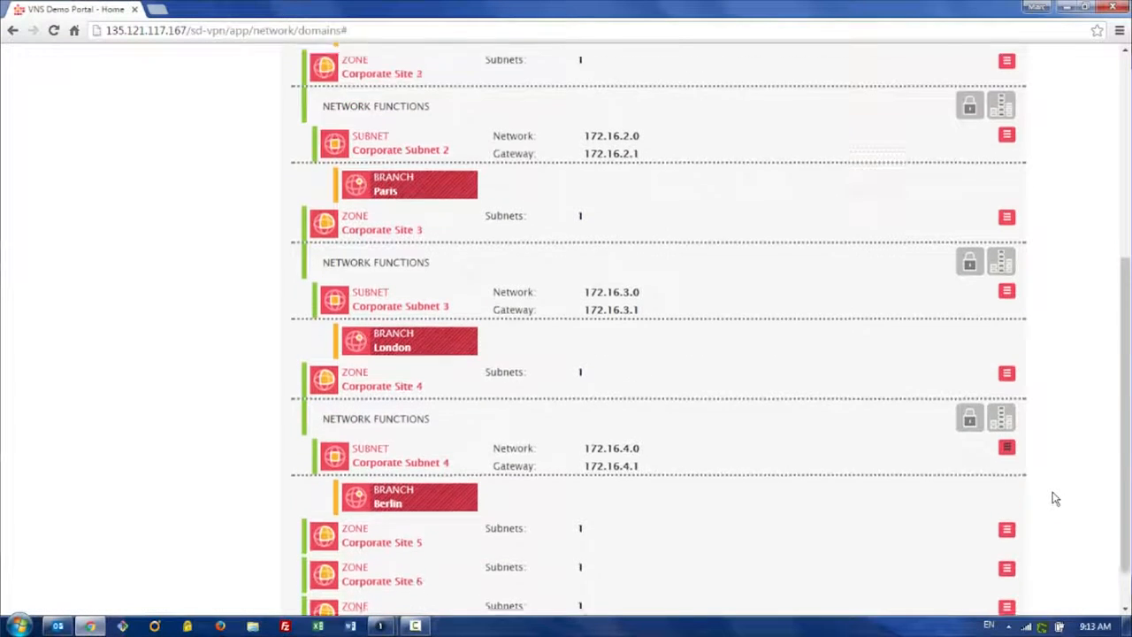
click(1007, 473)
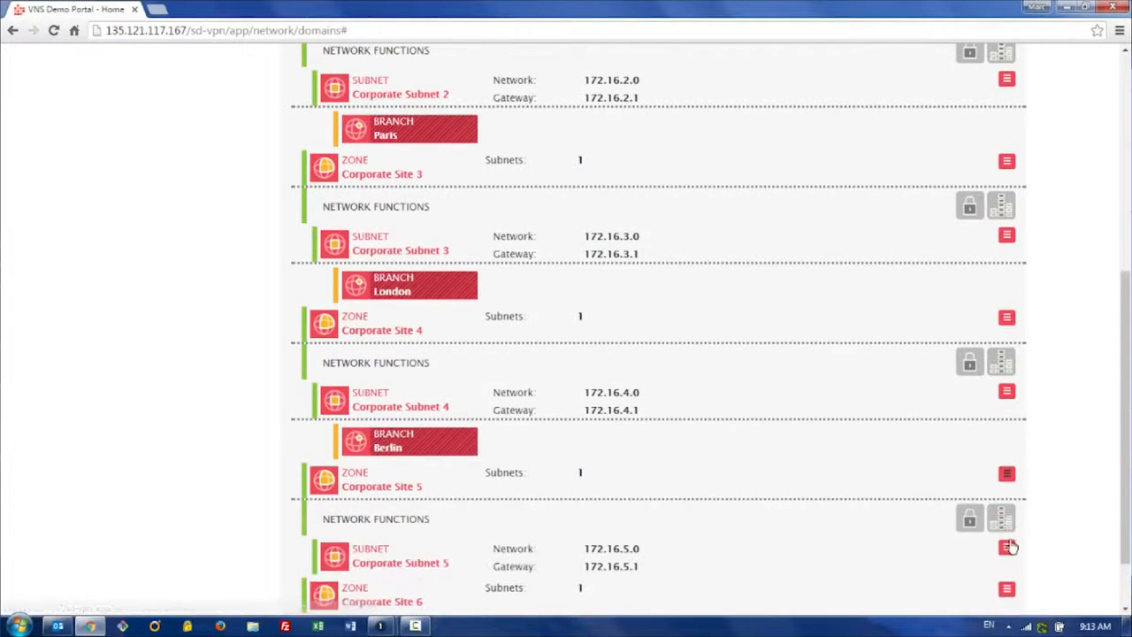
scroll(1054, 508, down, 1)
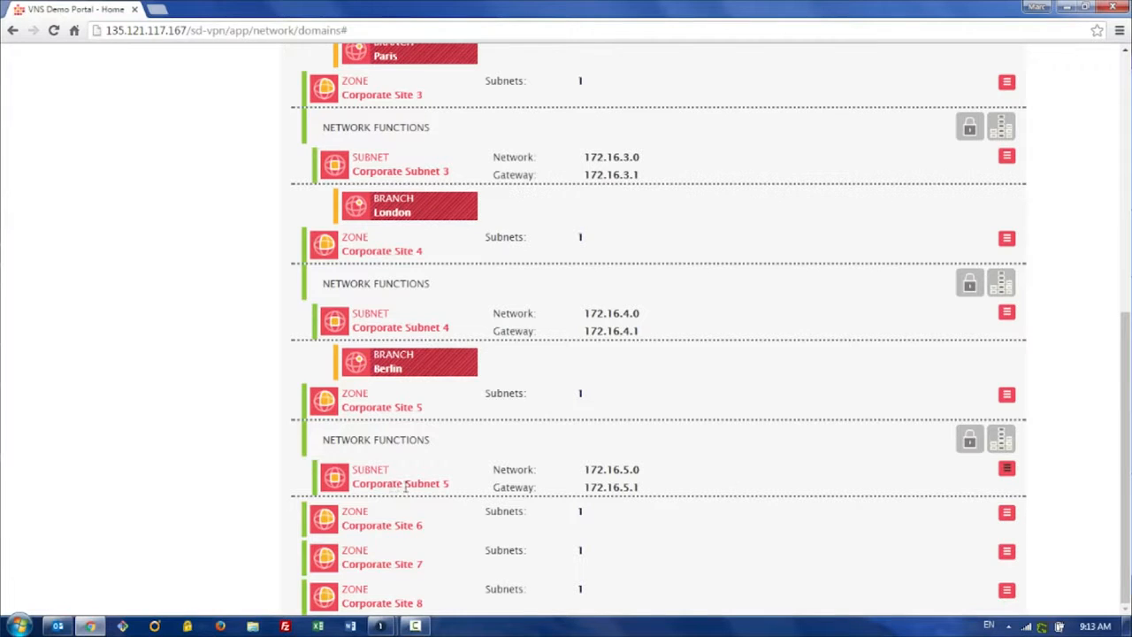
scroll(410, 487, up, 6)
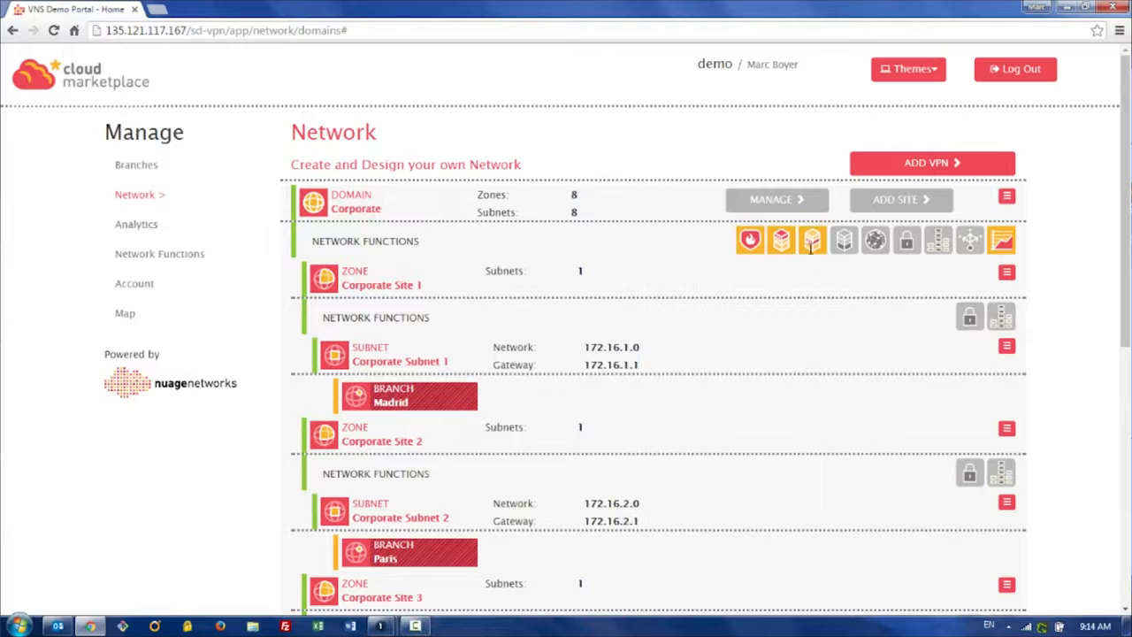
- Review the global network traffic analytics and the time-range options available for the chart
click(150, 230)
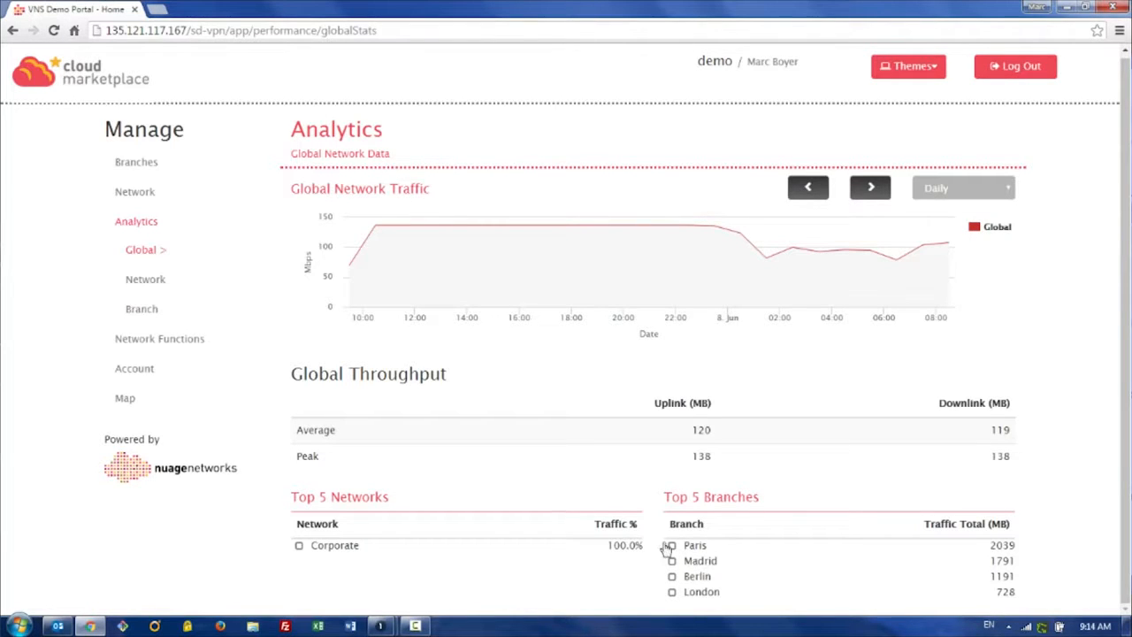
click(962, 189)
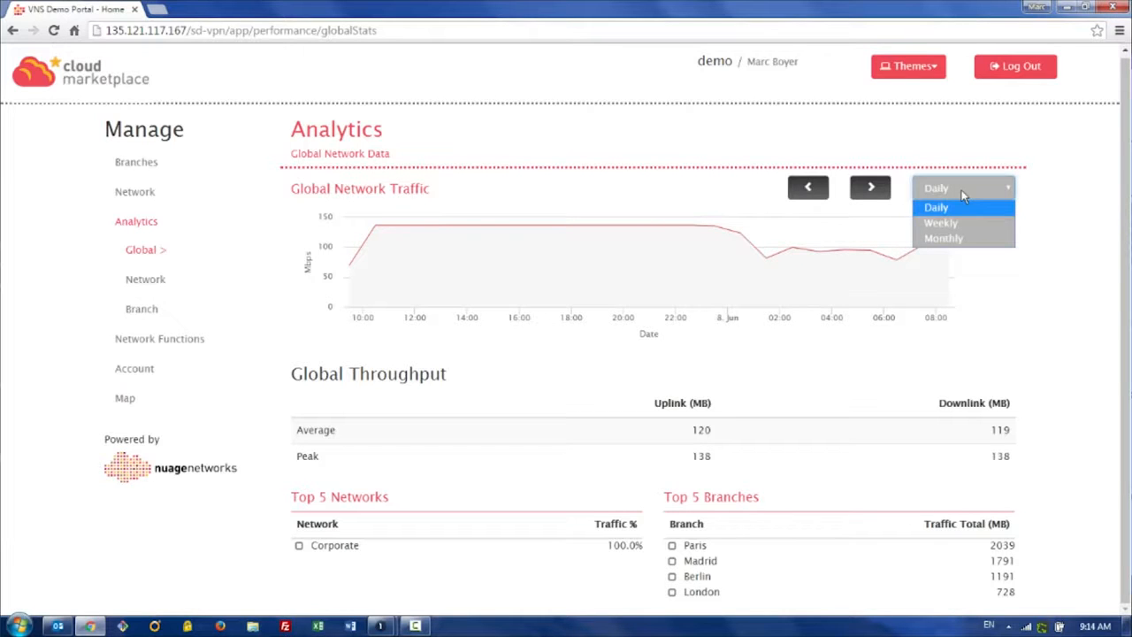
click(1006, 285)
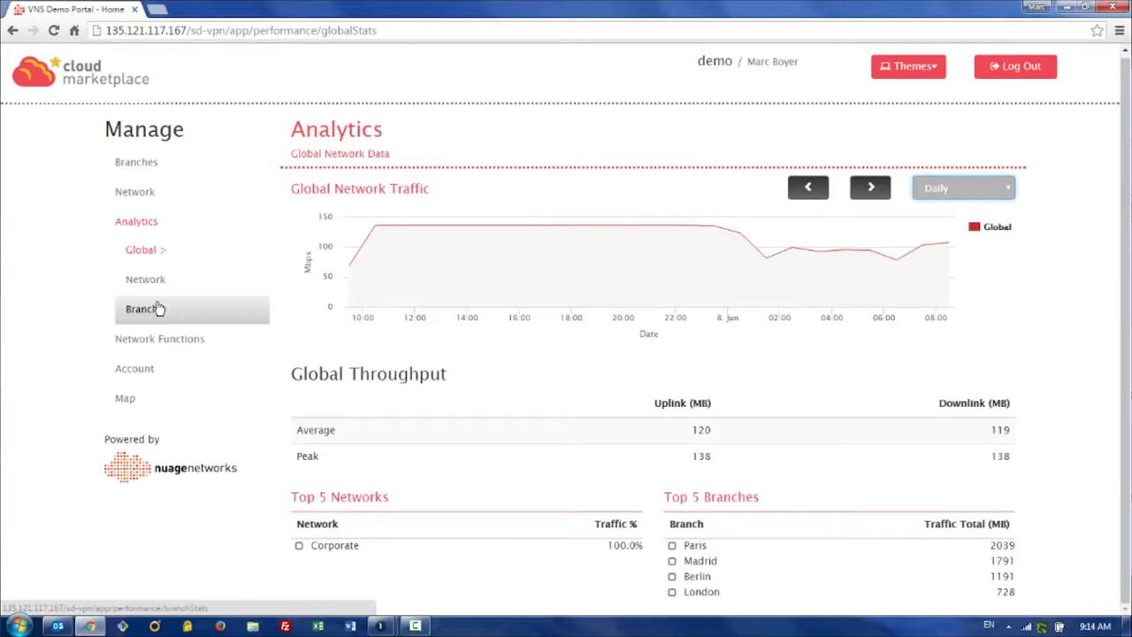
- Activate the Security network function from the Network Functions Store and confirm the $12.99 fee
click(160, 341)
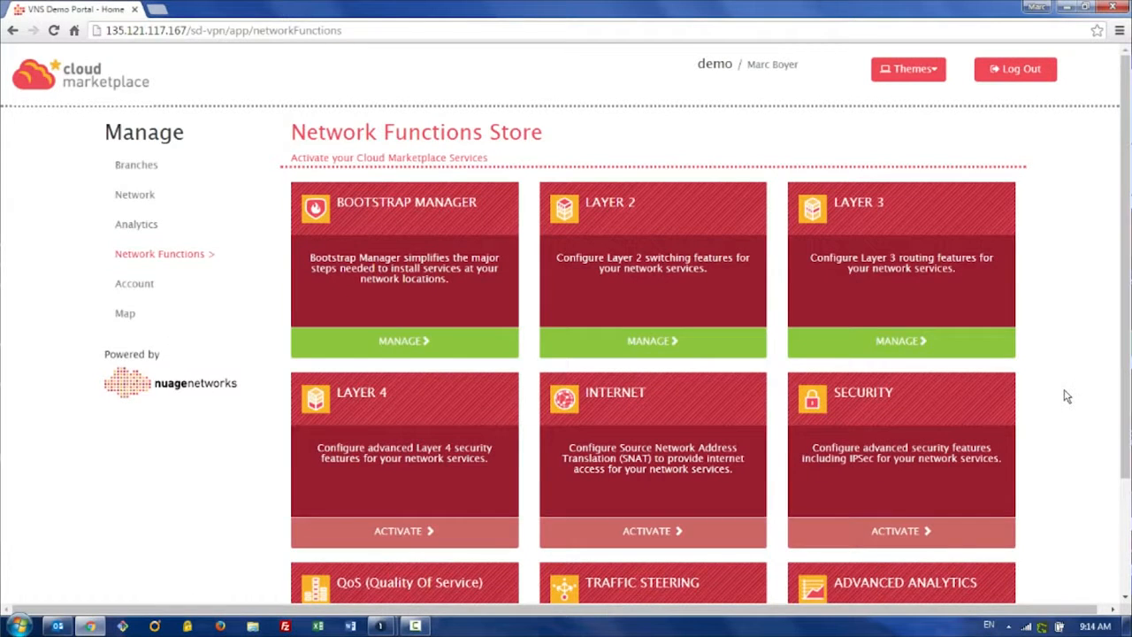
scroll(1067, 396, down, 3)
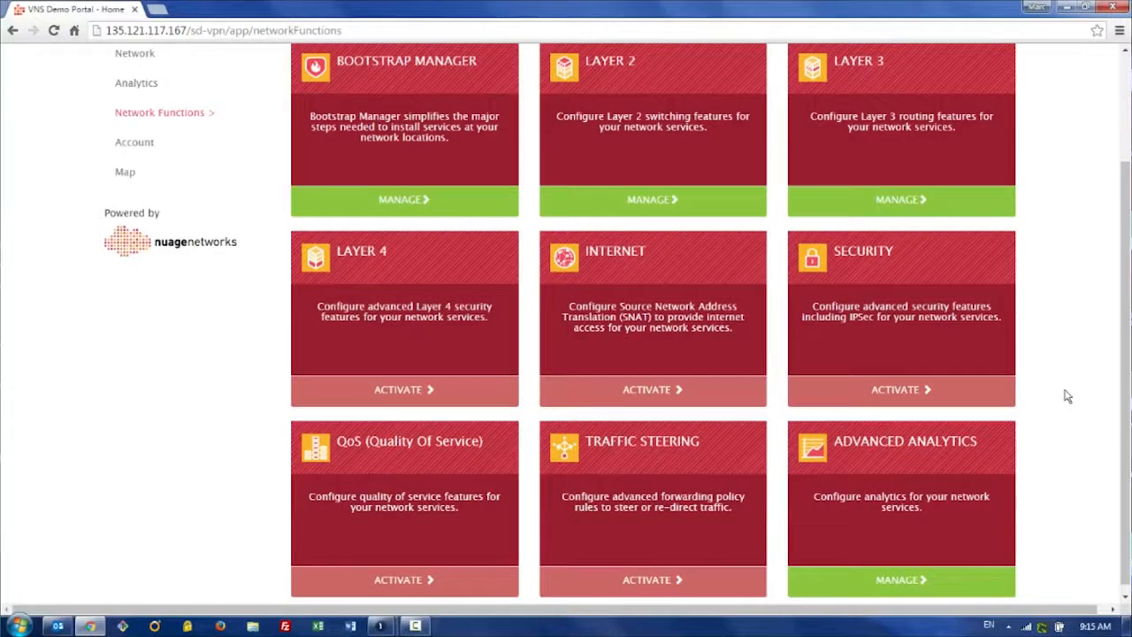
click(900, 398)
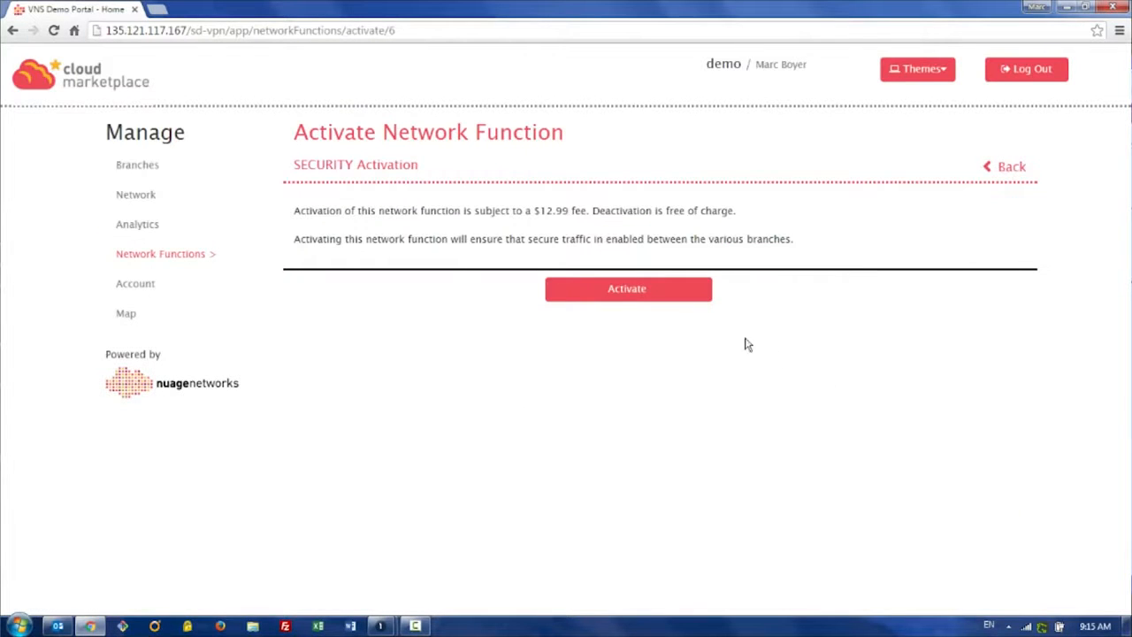
click(624, 299)
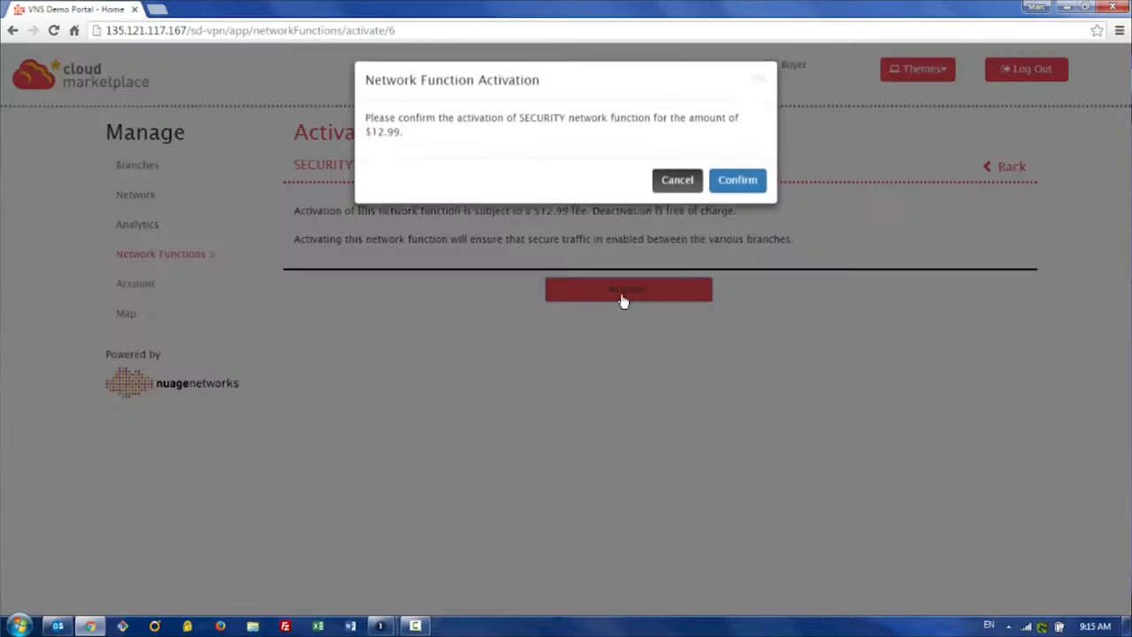
click(736, 186)
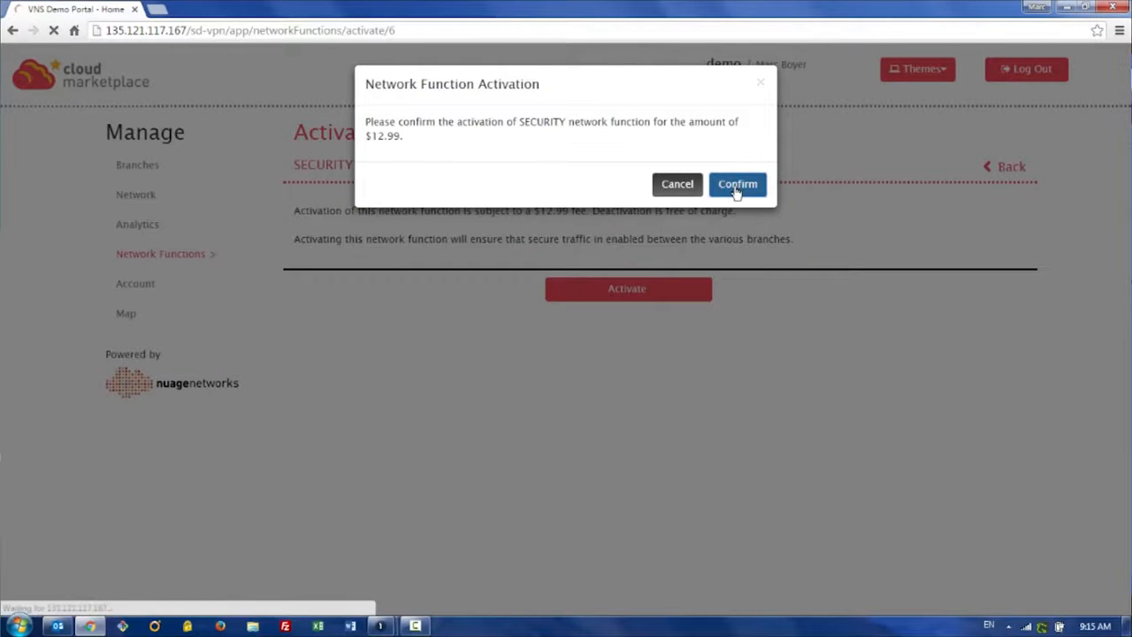
- Check the Network Functions Store and view the existing branches on the map
scroll(1036, 453, down, 1)
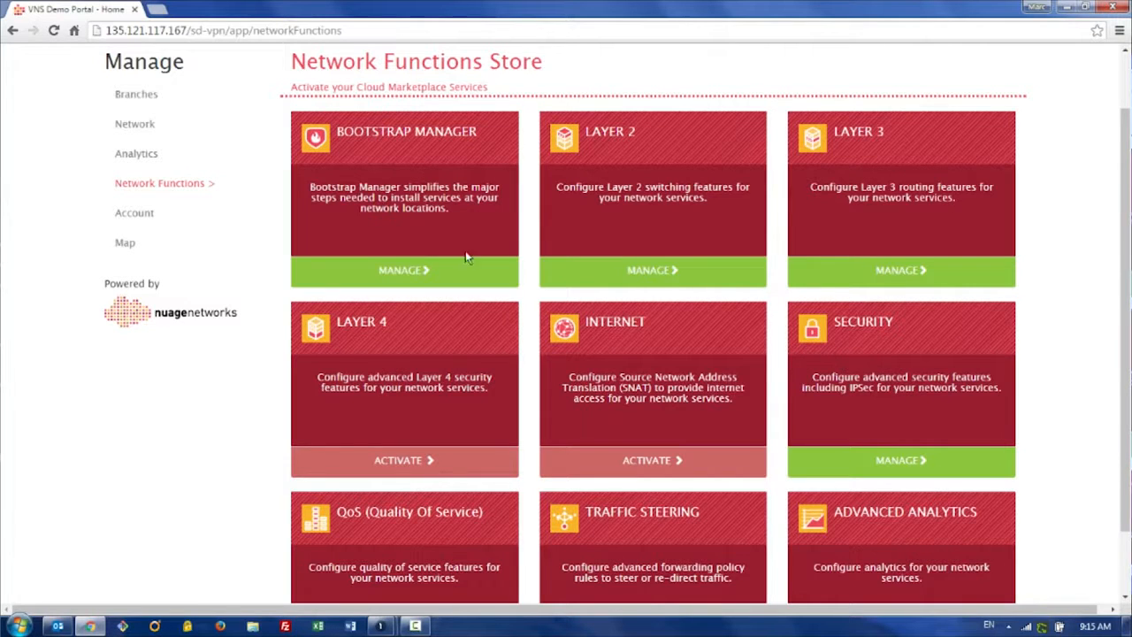
click(125, 249)
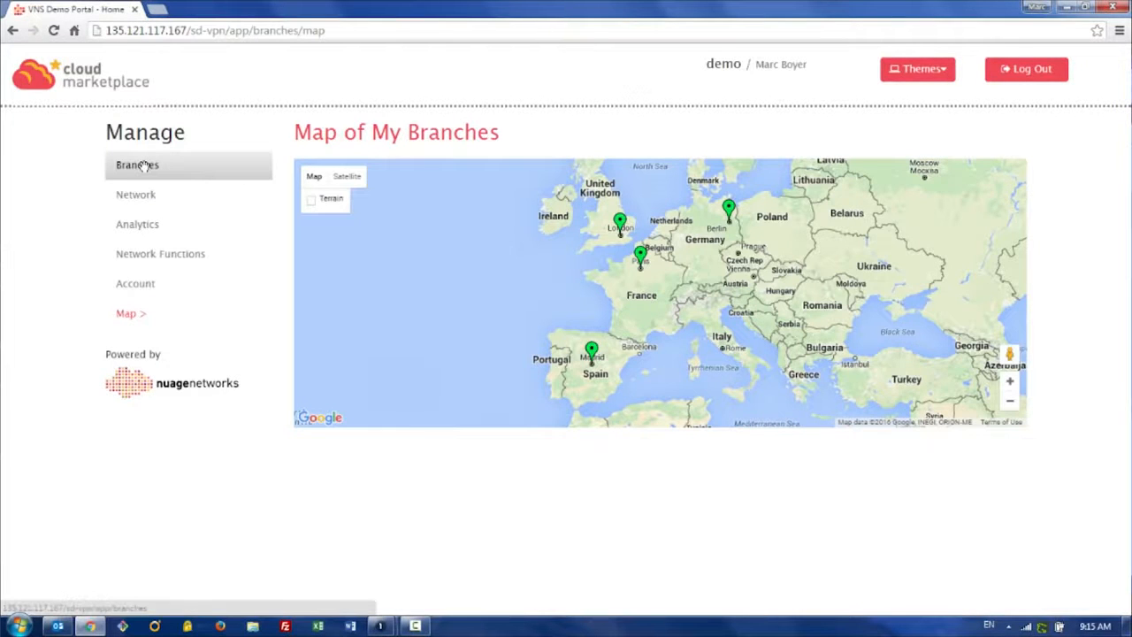
- Start adding a new branch and name it Rome
click(143, 166)
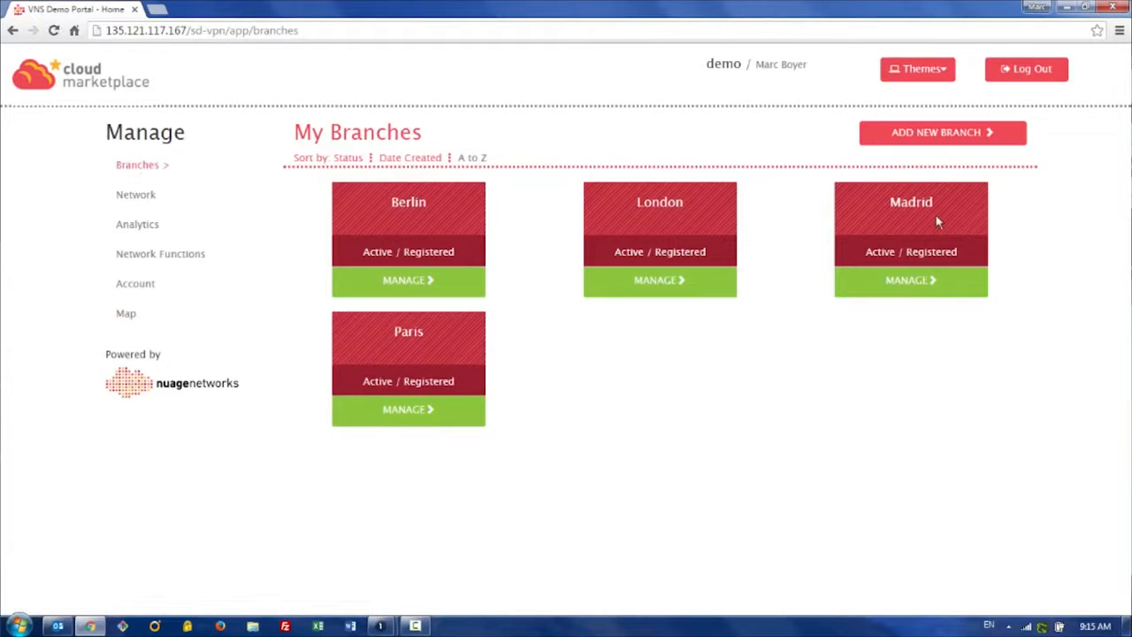
click(940, 133)
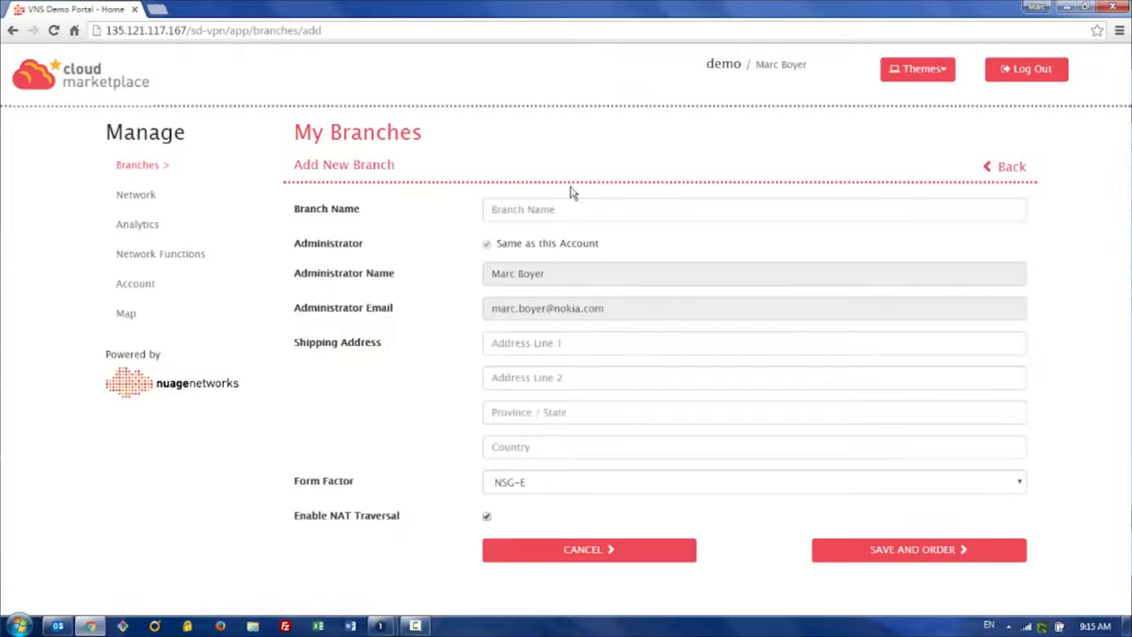
click(567, 211)
text(r)
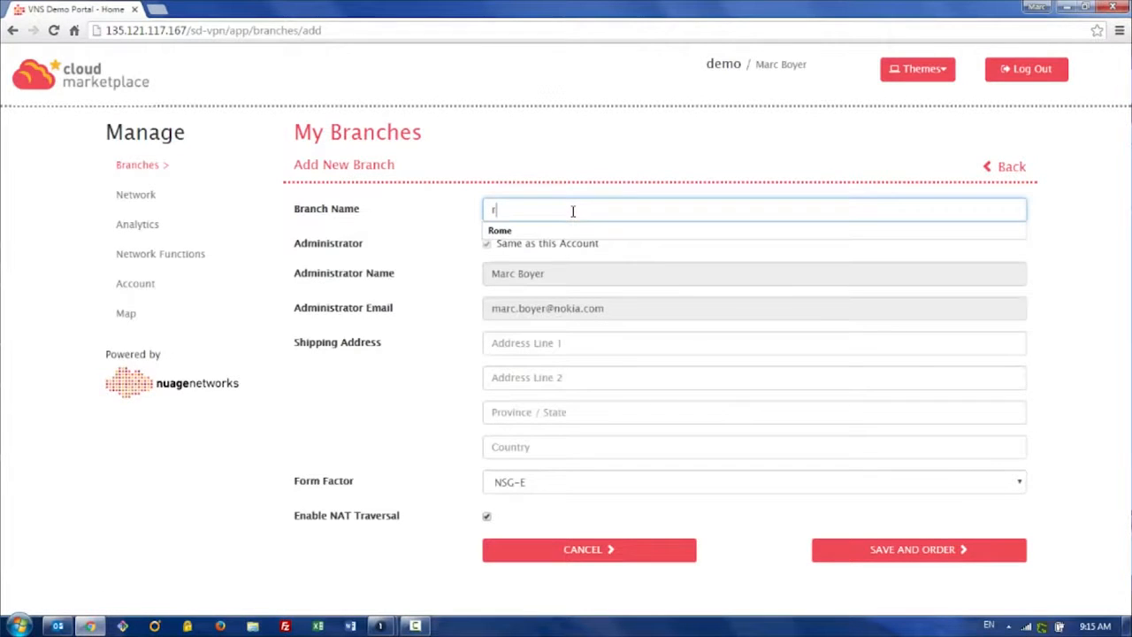
key(Down)
- Fill in the new branch's complete shipping address in Rome, Italy, keep the NSG-E form factor, and save and order it
key(Tab)
key(Tab)
key(Tab)
text(5)
key(Down)
key(Tab)
text(0)
key(Down)
key(Tab)
text(Rome)
key(Down)
key(Tab)
text(Italy)
key(Down)
key(Tab)
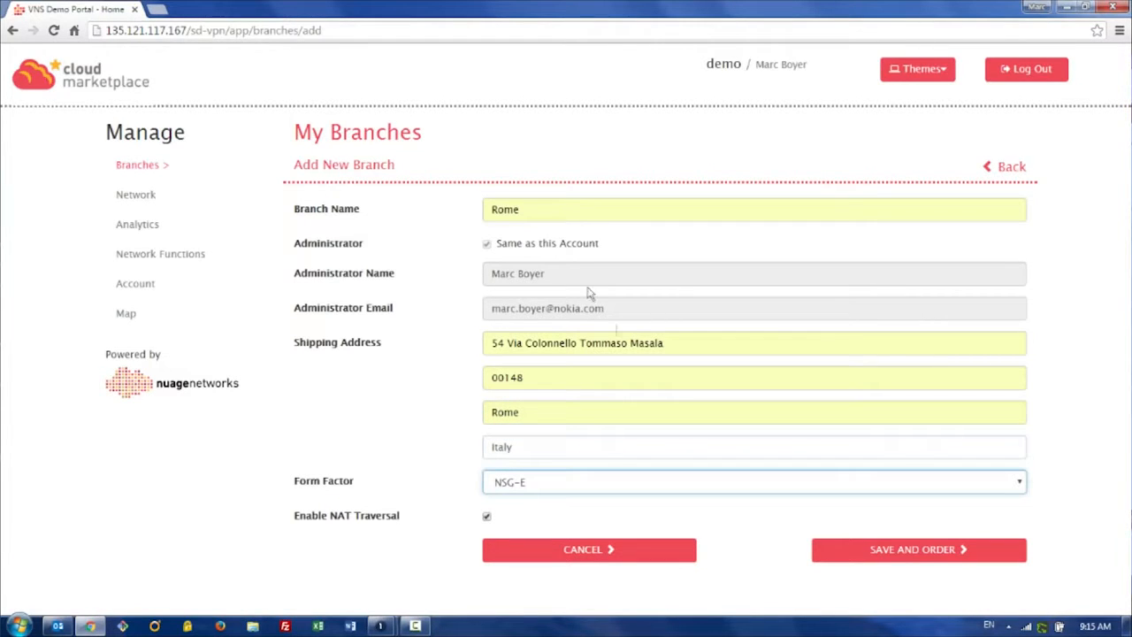
click(887, 550)
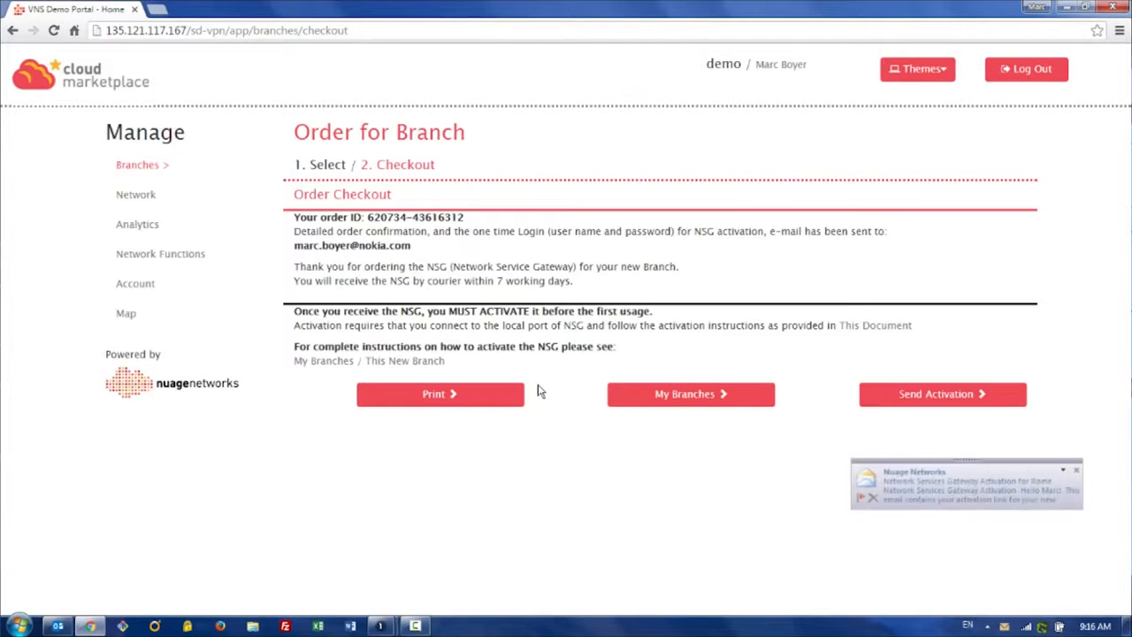
- Switch to Outlook to read the Rome gateway activation e-mail and follow its device activation link
click(910, 477)
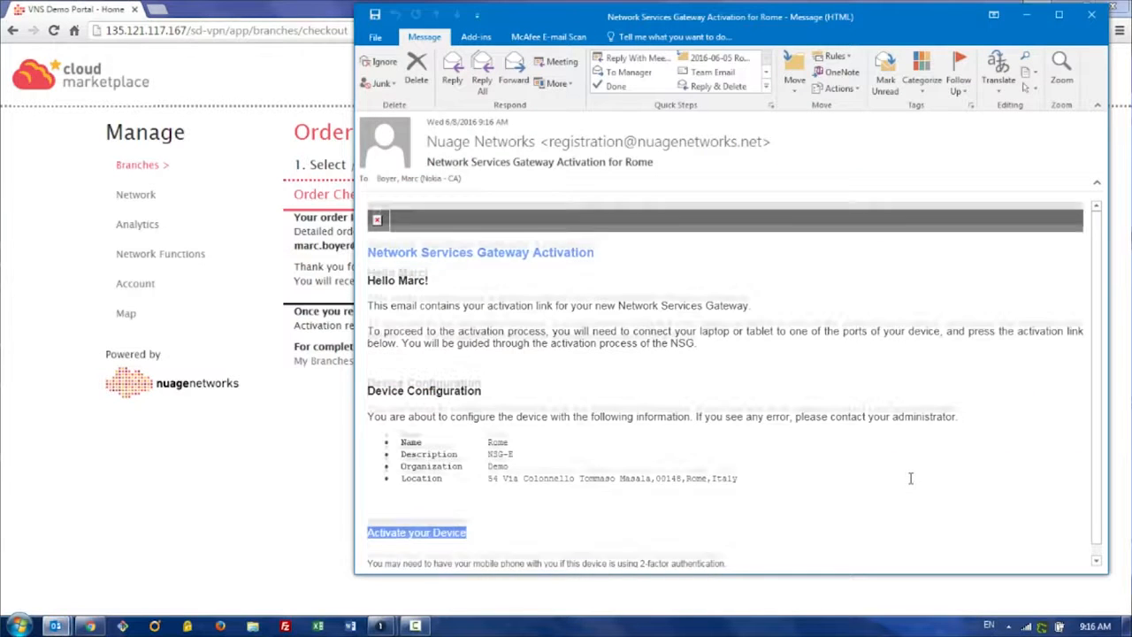
scroll(911, 479, down, 1)
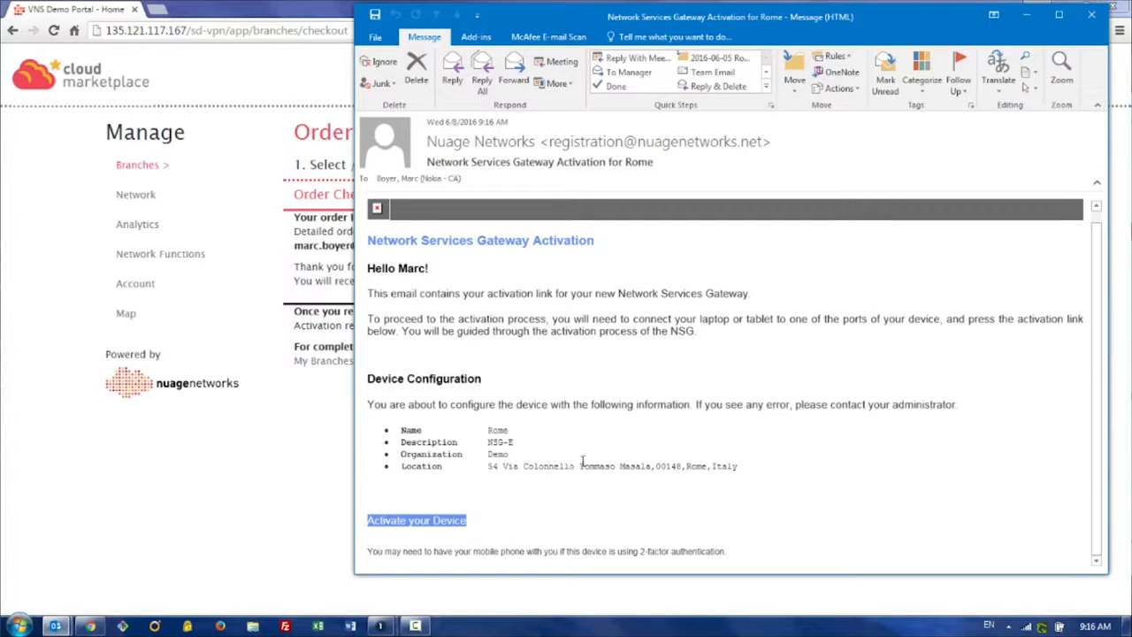
click(418, 528)
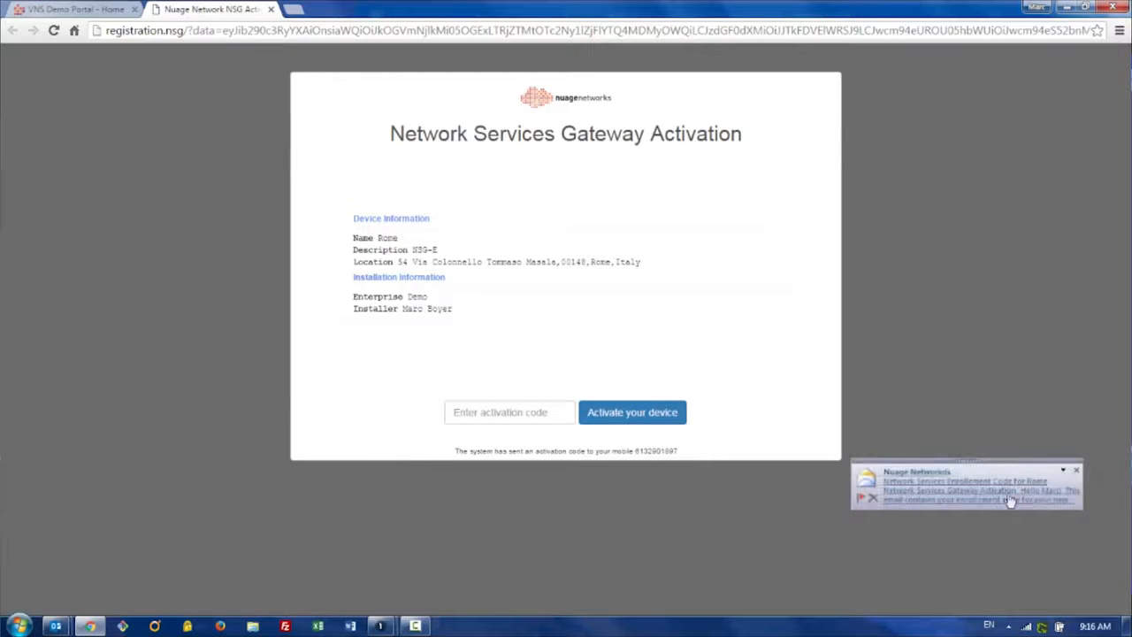
- Copy the enrollment code from the e-mail for Rome into the activation code field and activate the device
click(952, 490)
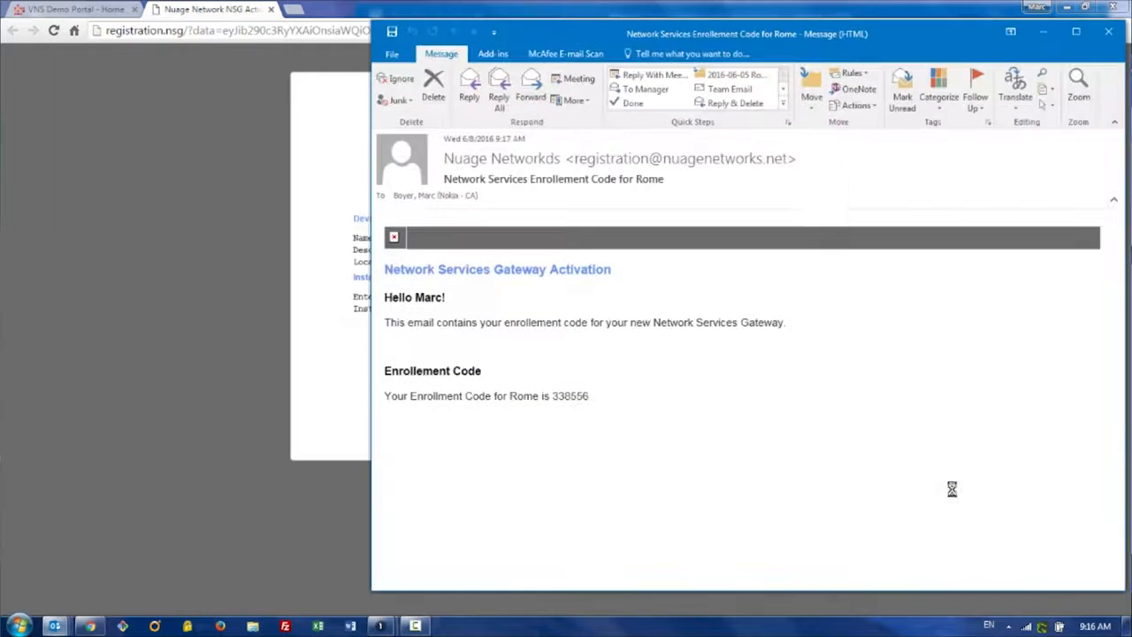
double_click(568, 396)
key(ctrl+c)
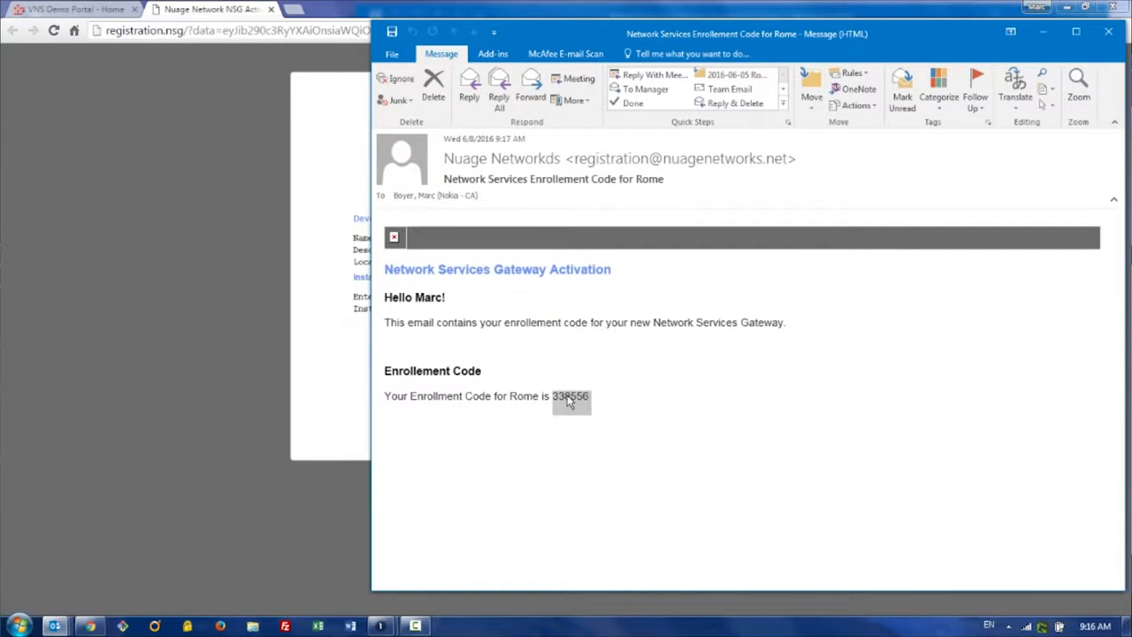
click(331, 405)
click(494, 410)
key(ctrl+v)
click(622, 417)
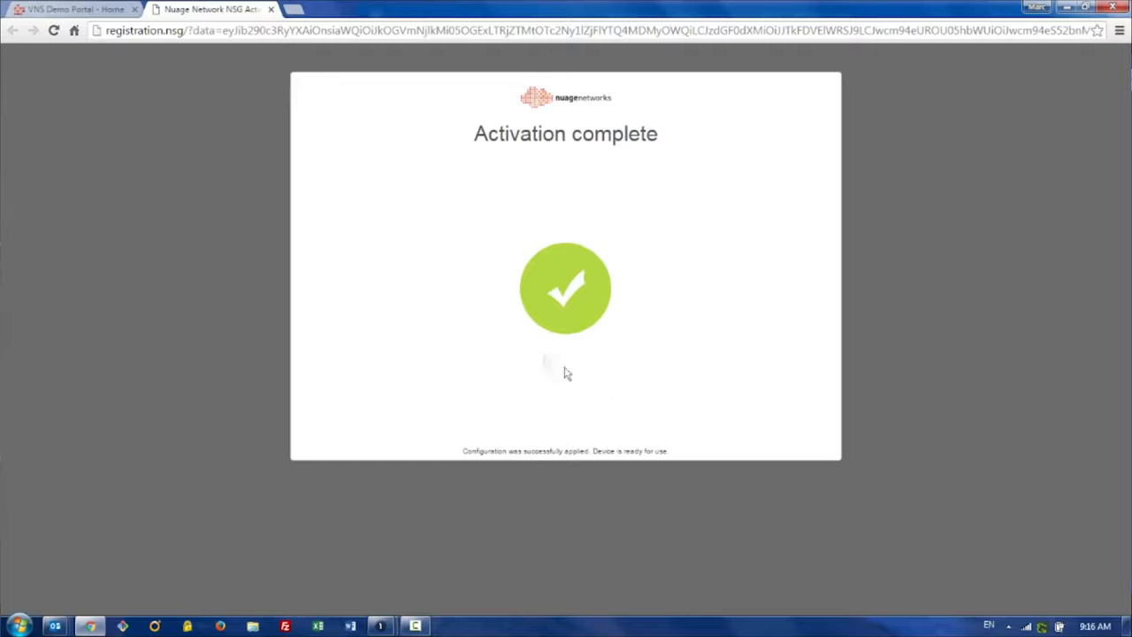
- Return to the VNS Demo Portal and open the Rome branch's details from the branch map
click(57, 11)
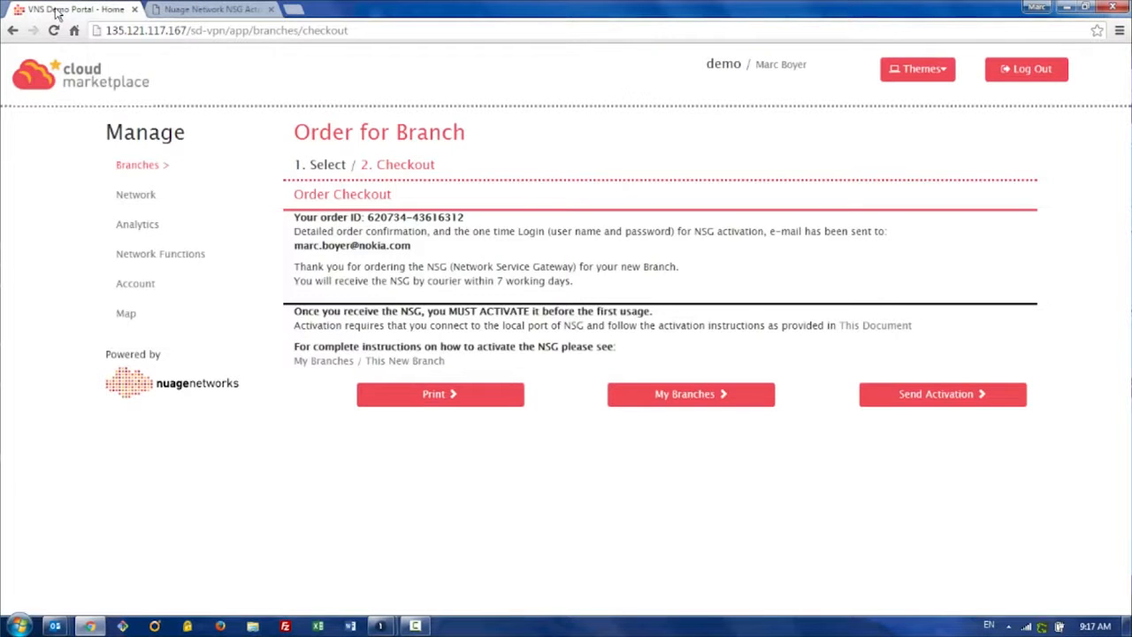
click(126, 318)
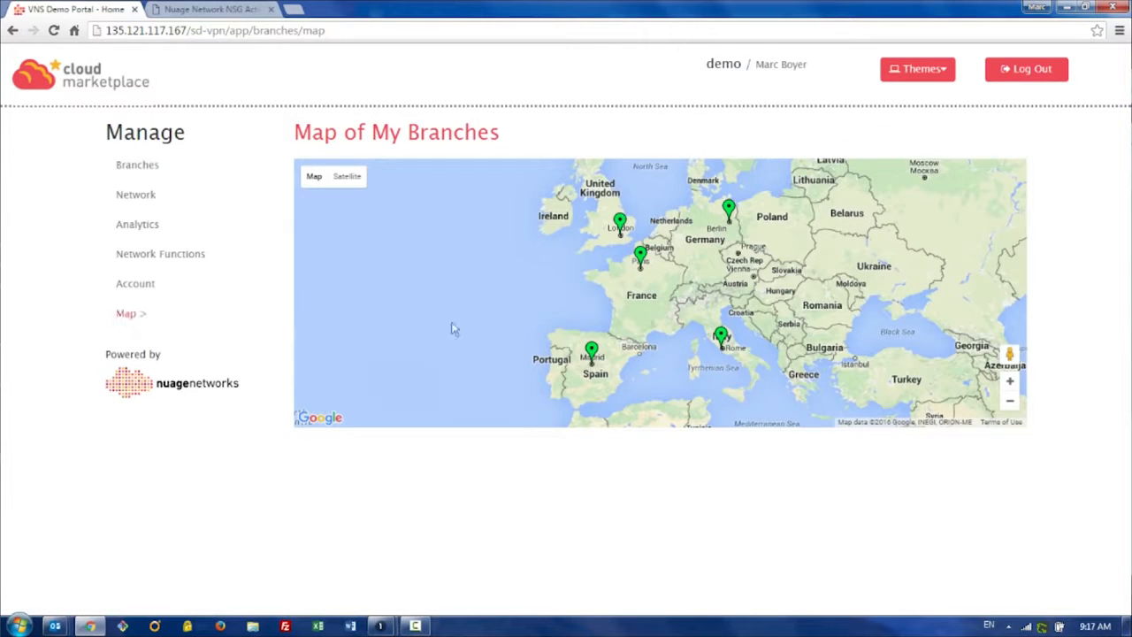
click(720, 344)
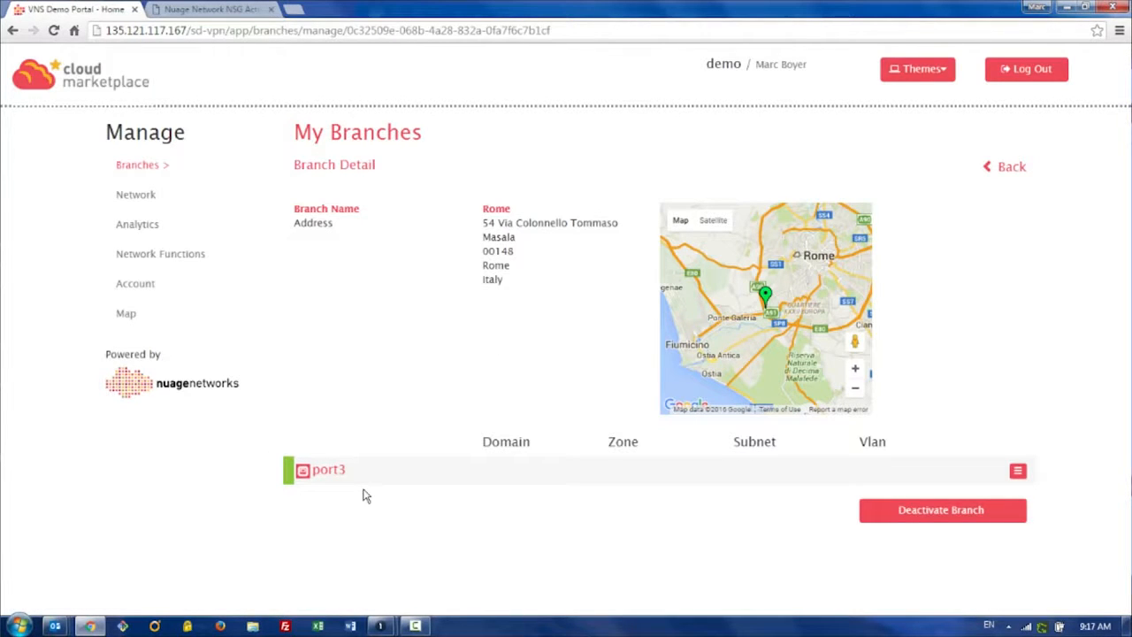
- Associate VLAN 500 on port3 of the Rome branch with the Corporate Subnet 5 site and confirm
click(1024, 472)
scroll(1050, 486, down, 1)
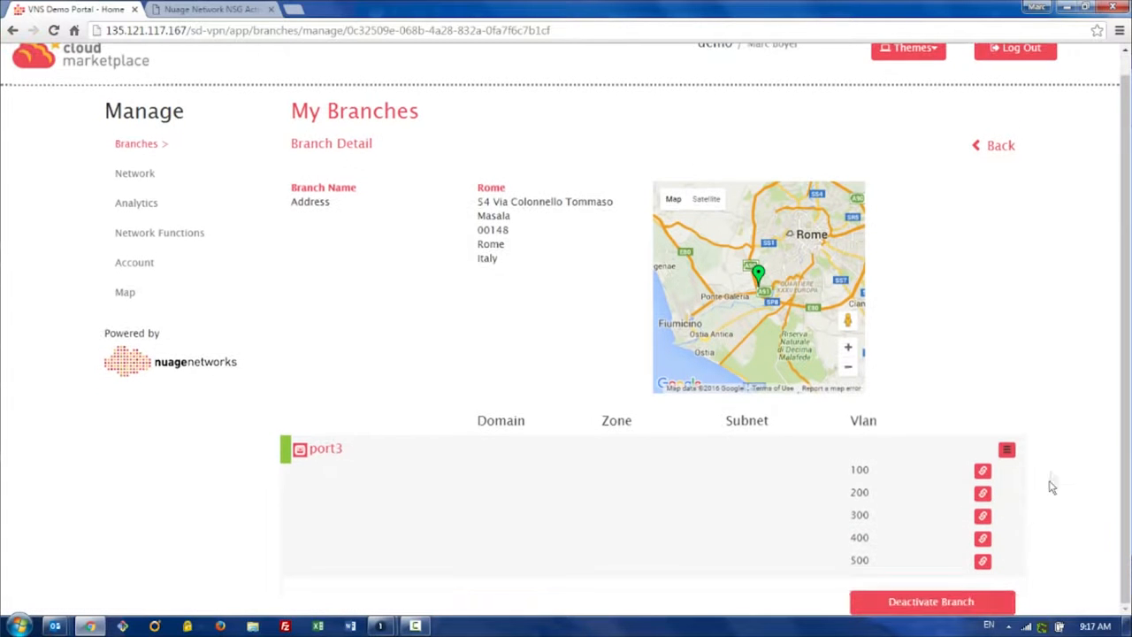
click(983, 562)
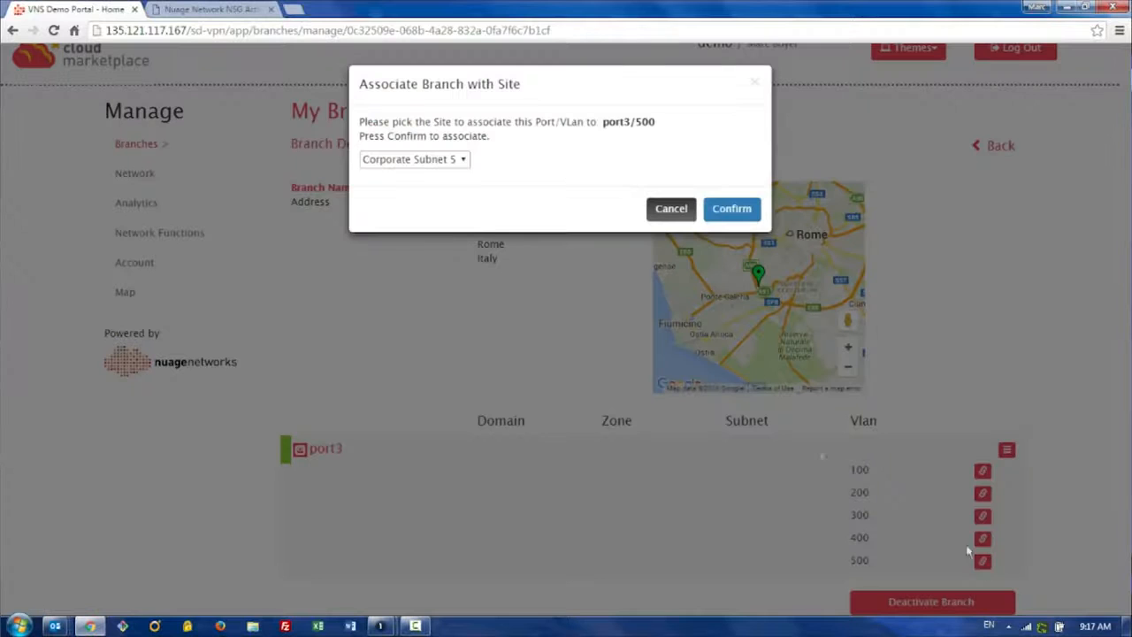
click(743, 215)
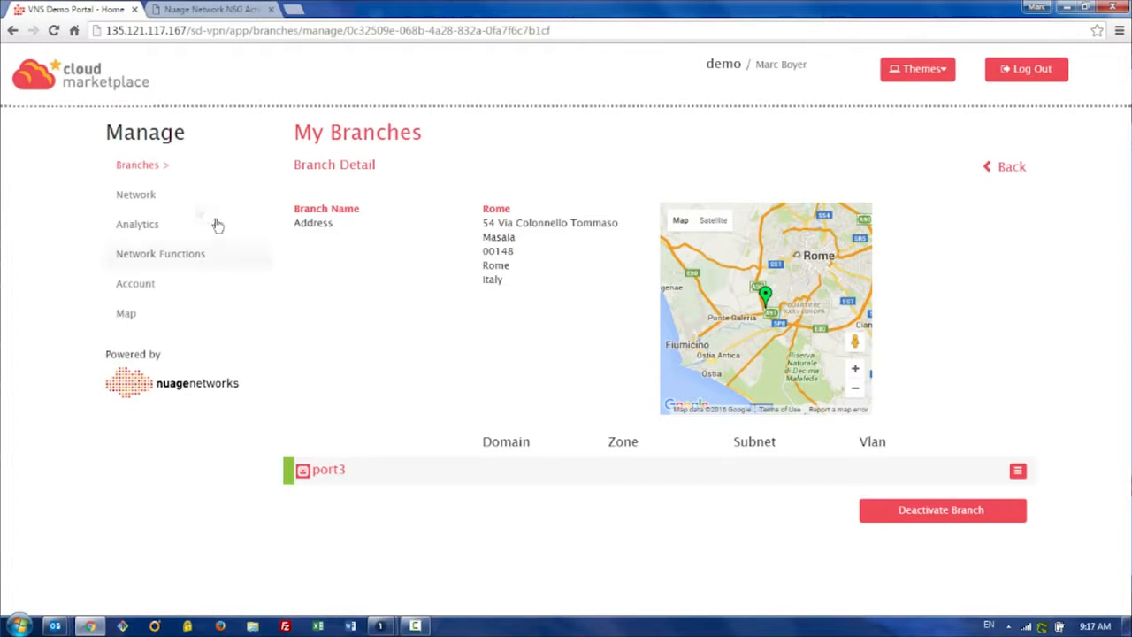
- Open the network overview and expand the Corporate domain through Corporate Site 5 to the branches under Corporate Subnet 5
click(143, 201)
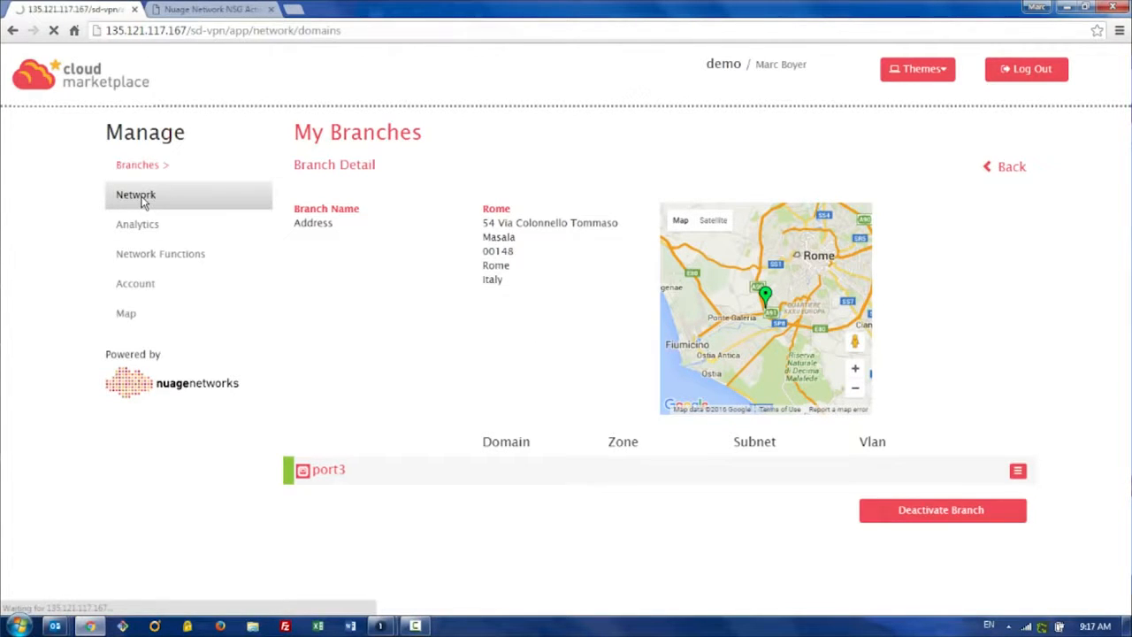
click(1017, 199)
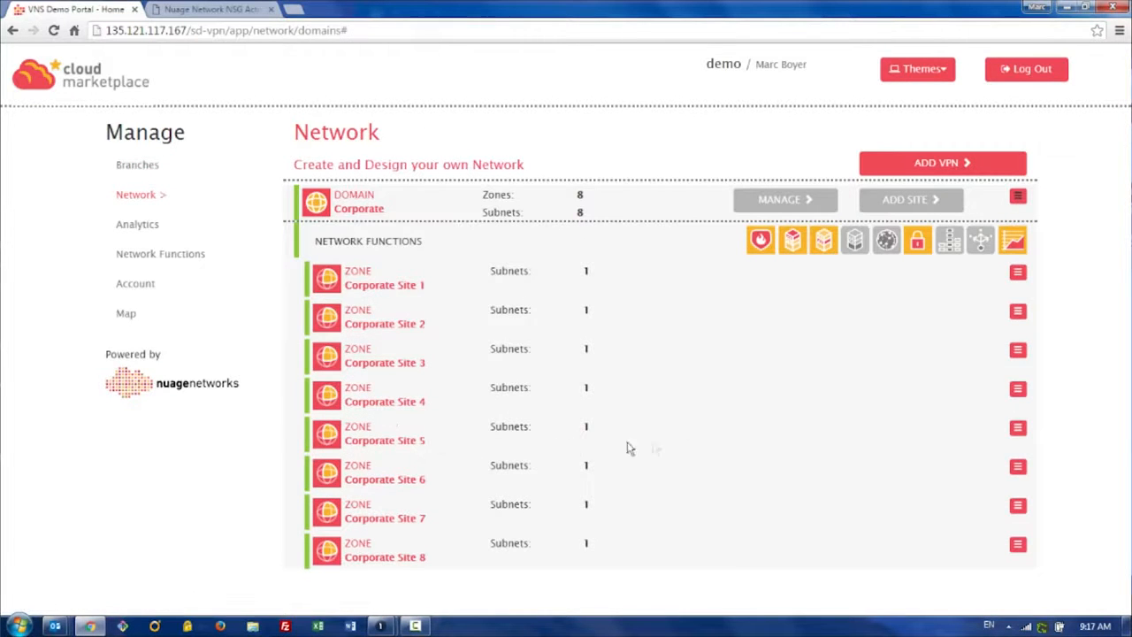
click(1017, 427)
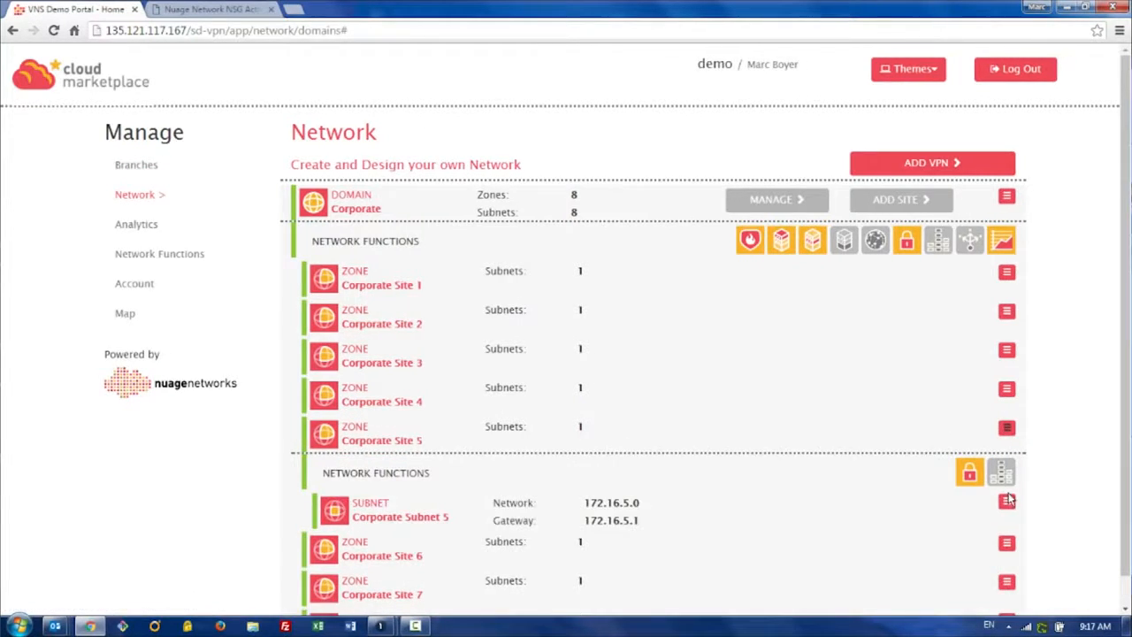
click(1009, 500)
scroll(448, 540, down, 1)
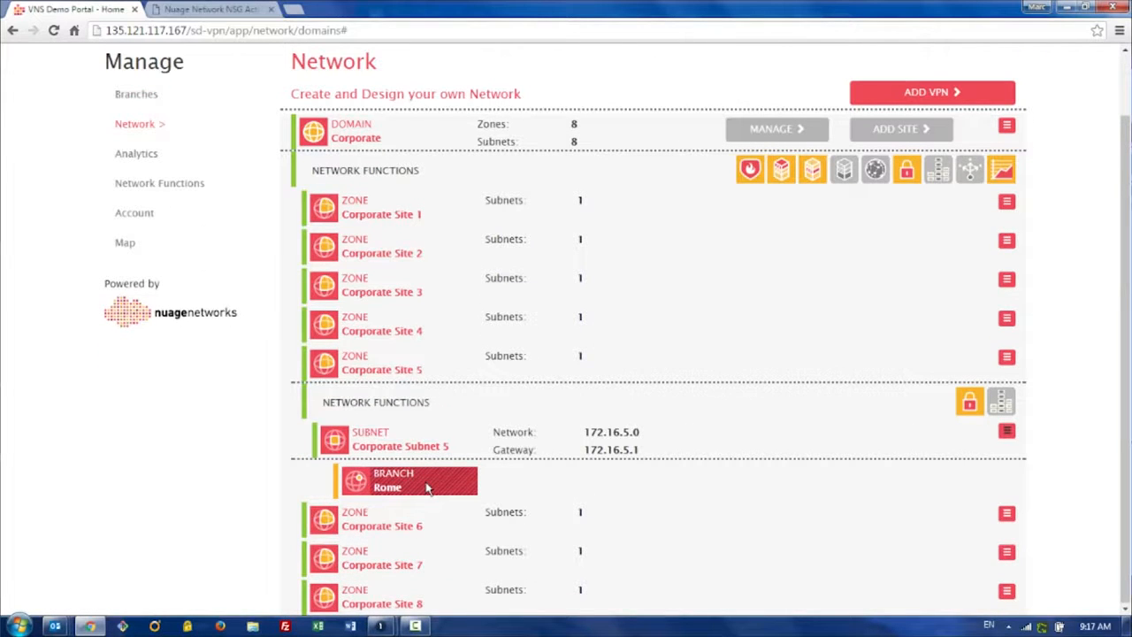
- Set the security Encryption Mode of the Corporate Site 5 zone to ENABLED and confirm the update
click(971, 409)
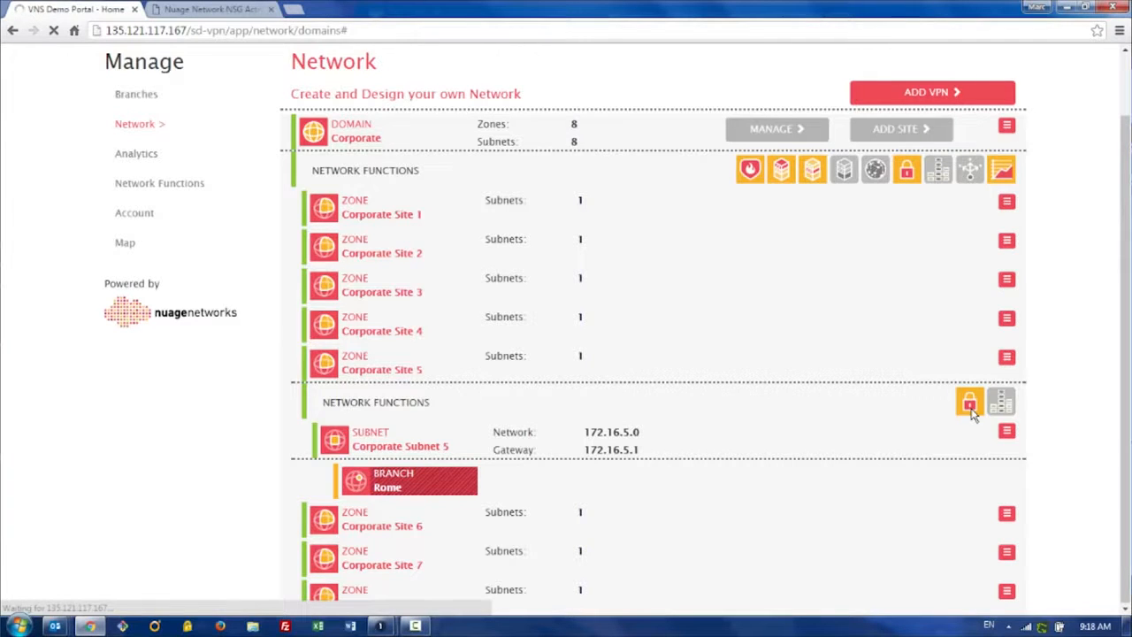
click(563, 211)
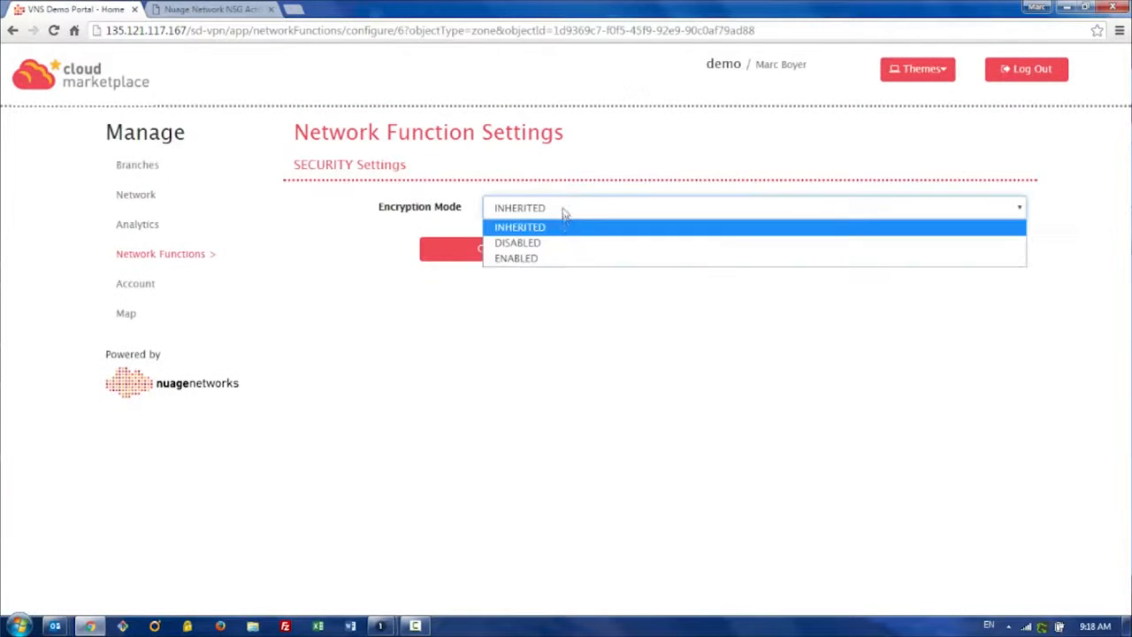
click(561, 256)
click(814, 255)
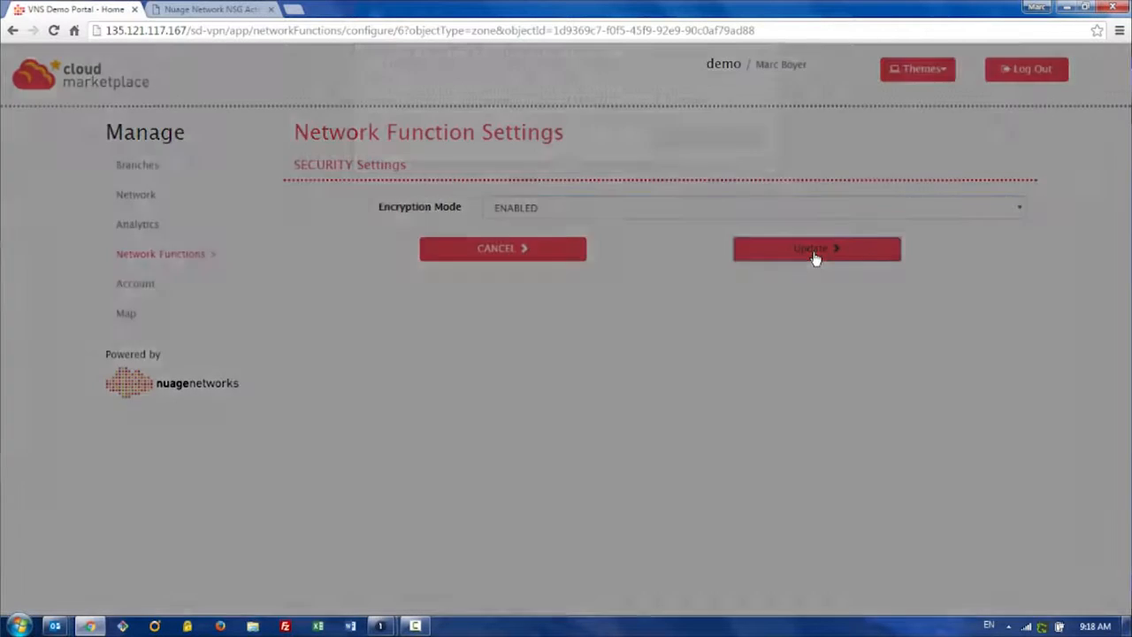
click(747, 179)
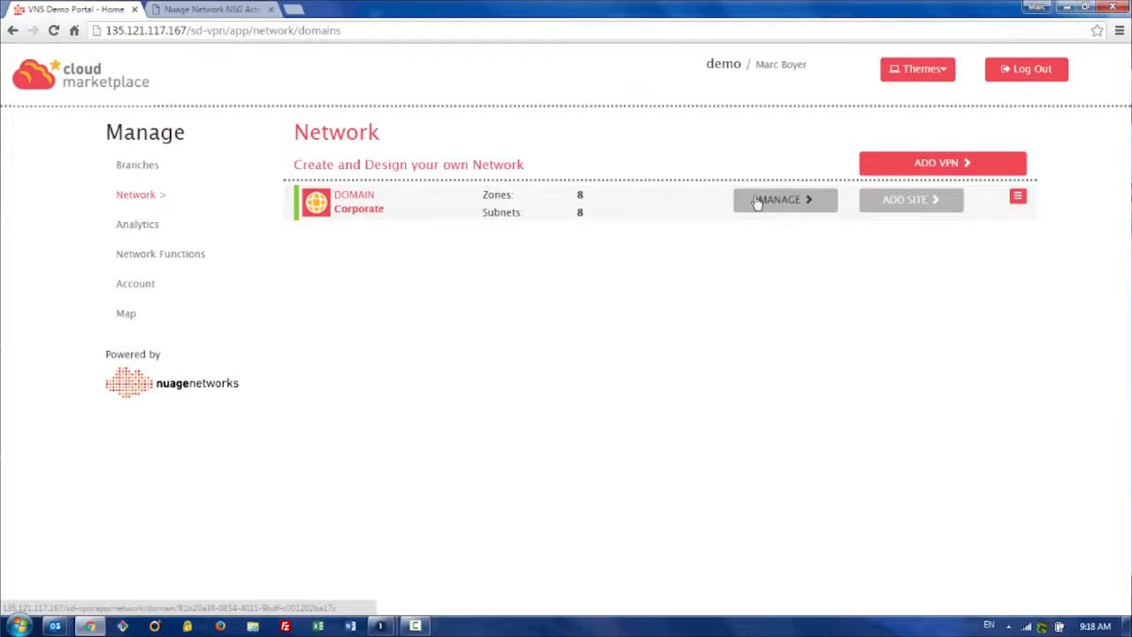
- Expand the Corporate domain, the Corporate Site 5 zone and Corporate Subnet 5 again to review the site's functions and attached branch
click(1018, 197)
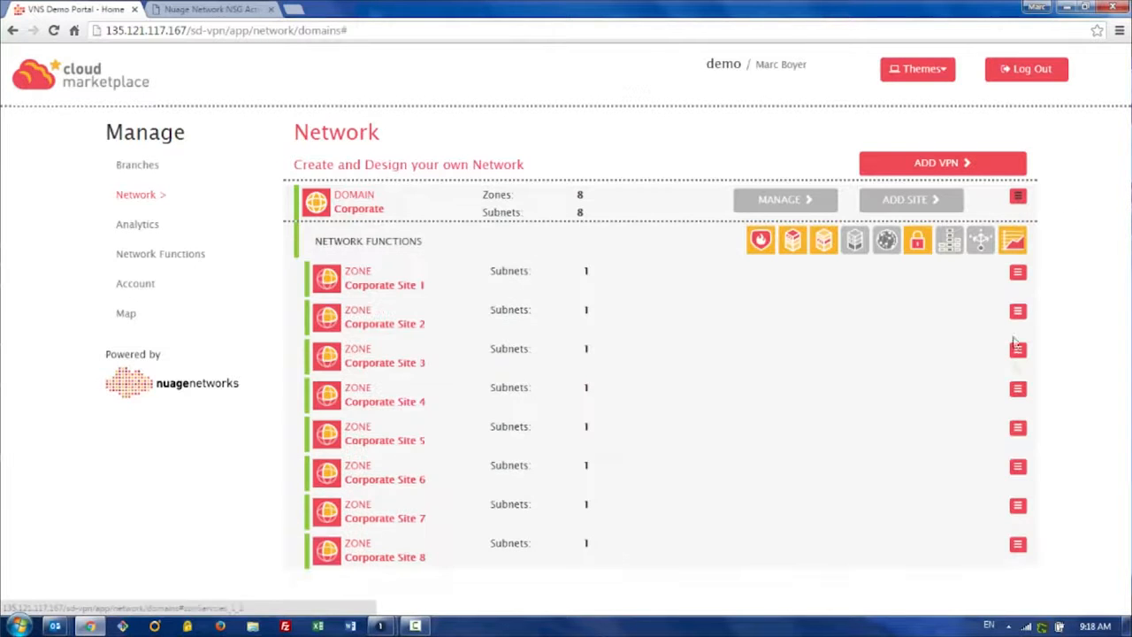
click(1018, 428)
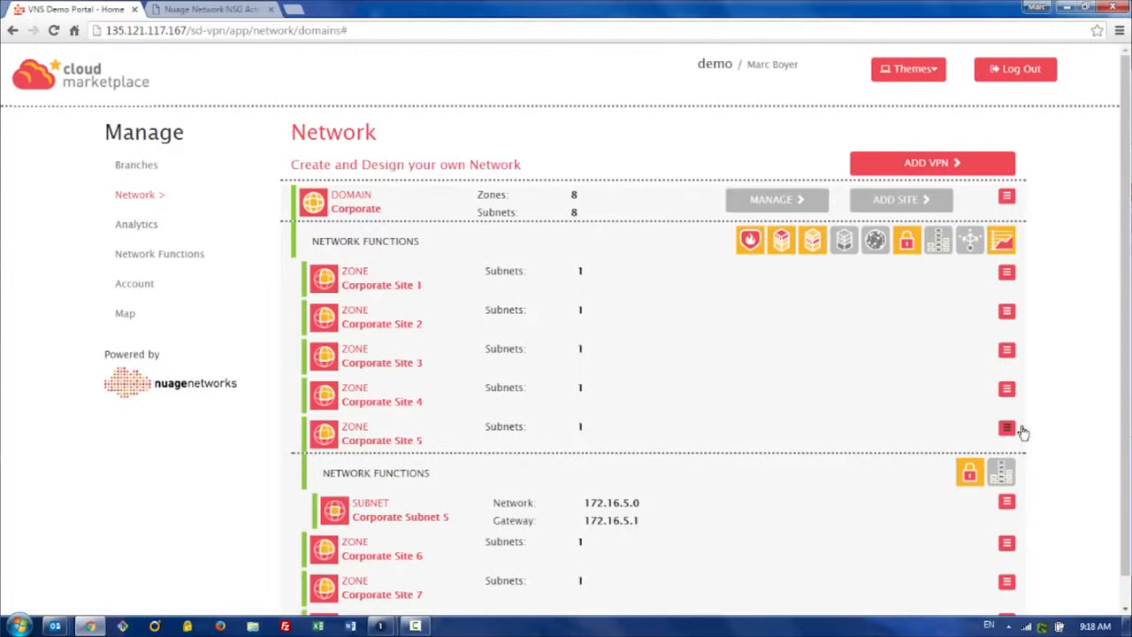
click(1011, 510)
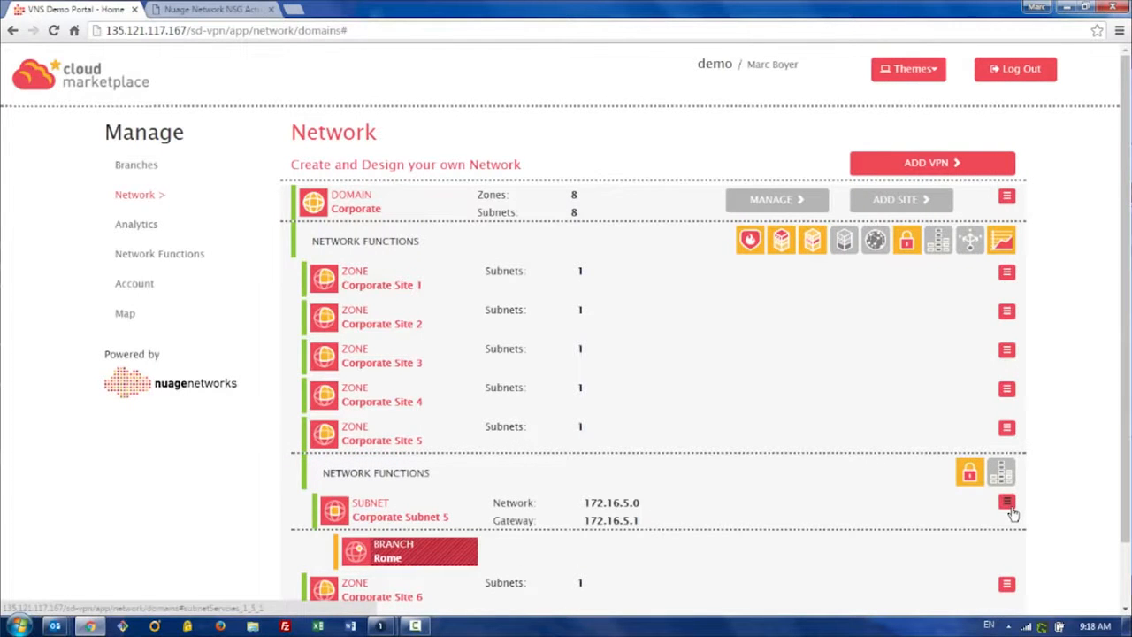